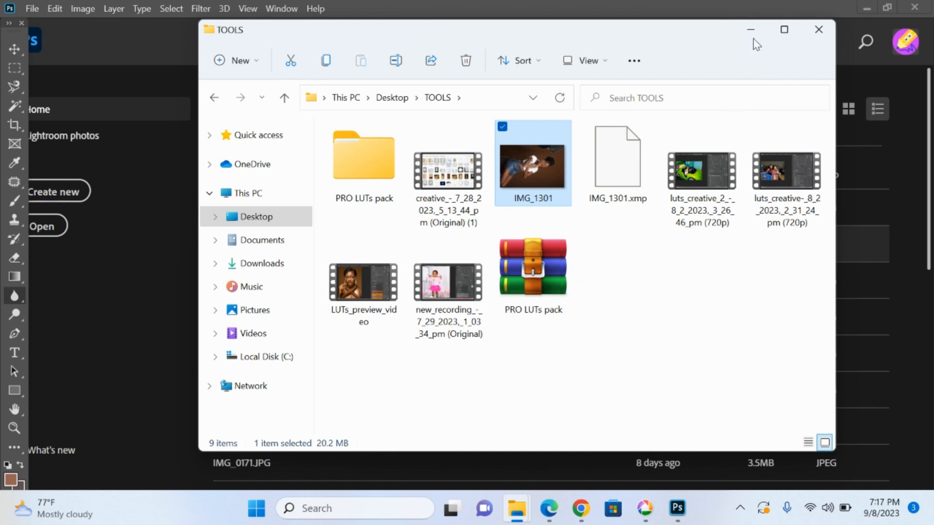
Minimize the TOOLS folder window, then look through the photo's Color Mixer saturation adjustments and collapse that section
left_click(752, 33)
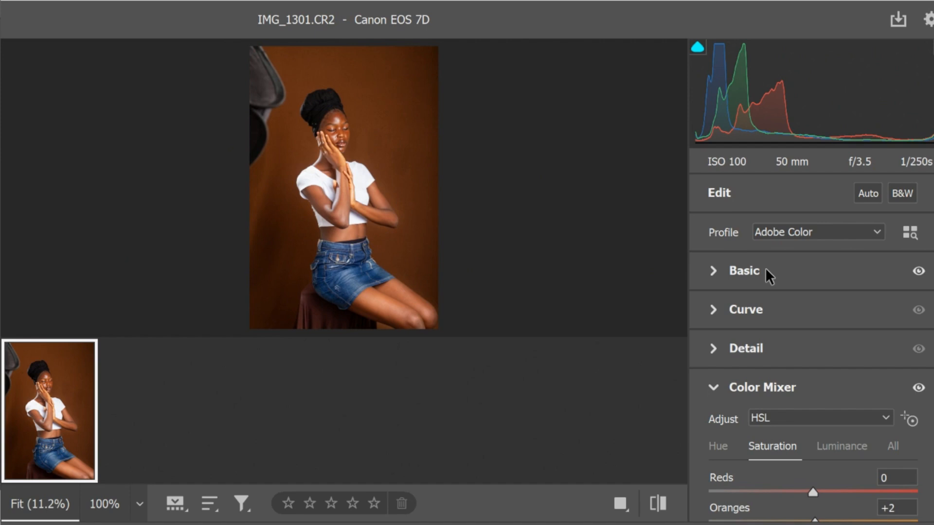
scroll(759, 415, "down", 6)
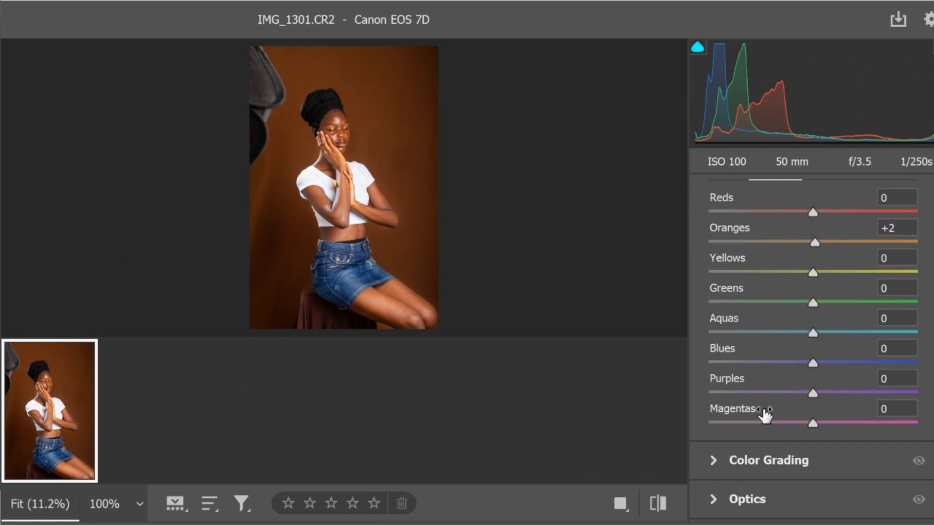
scroll(763, 411, "up", 6)
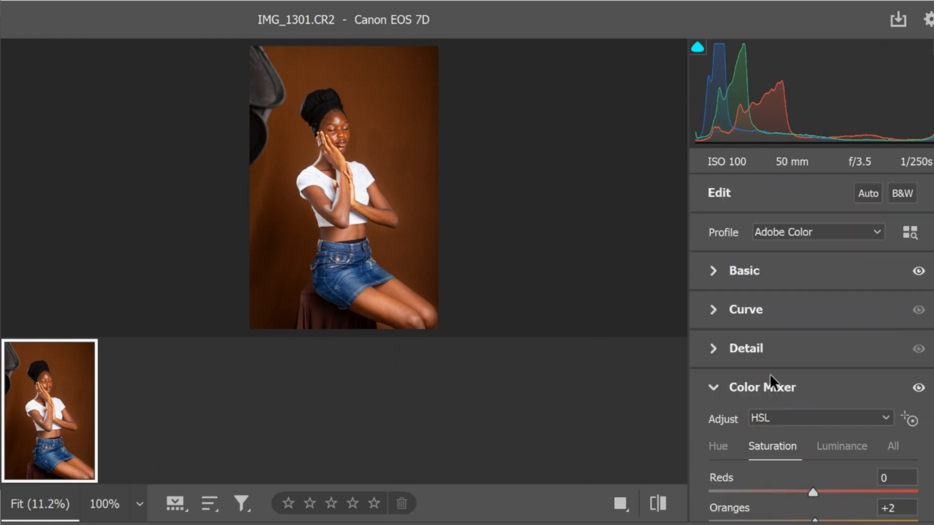
left_click(714, 388)
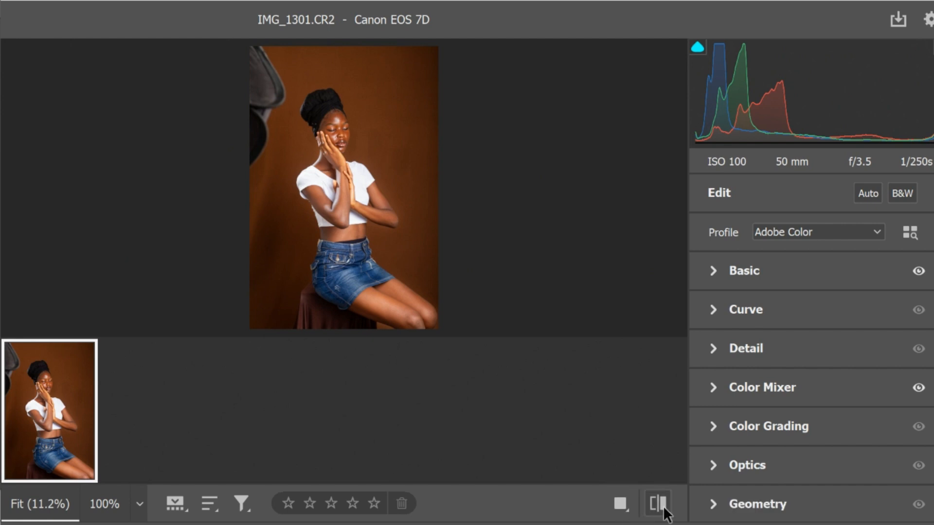
Compare the photo with its default settings and return to the current edited settings
left_click(664, 506)
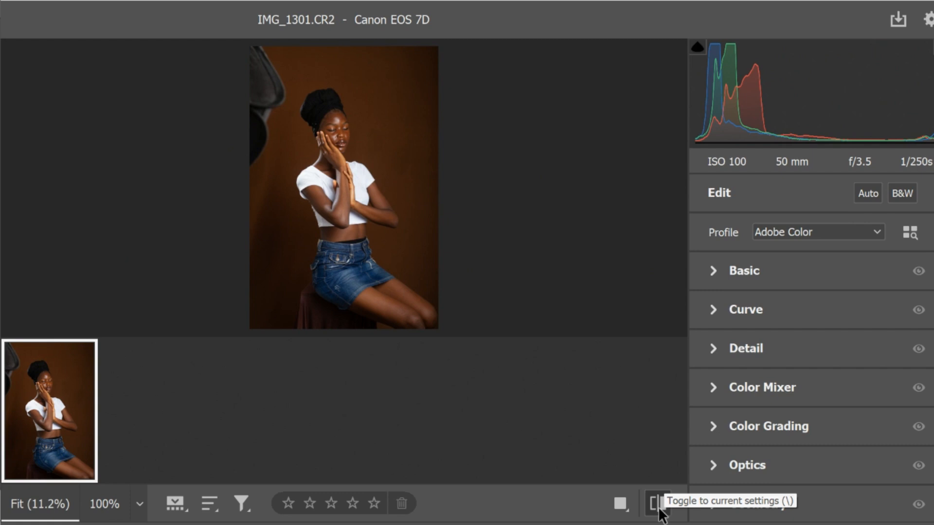
left_click(660, 507)
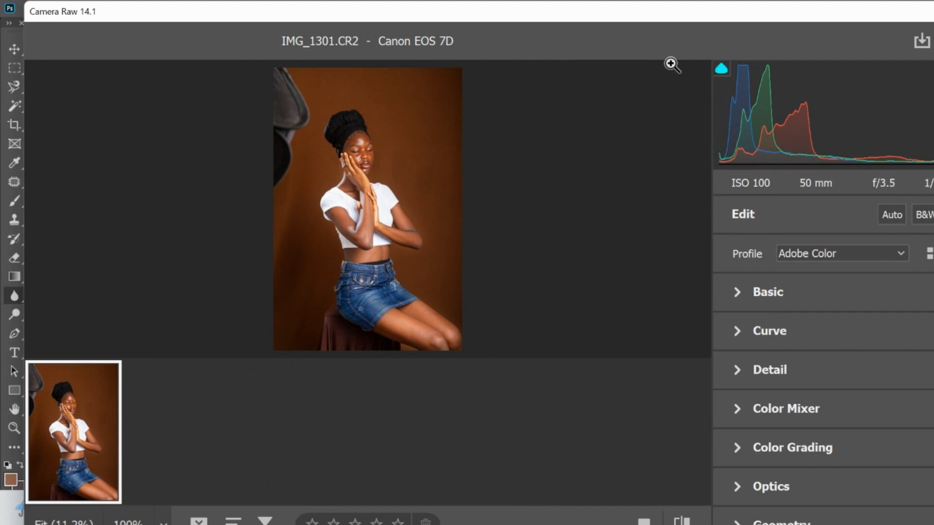
Move the Camera Raw window so its side tools are reachable and reset the photo's edits to default
left_click_drag(910, 5, 801, 37)
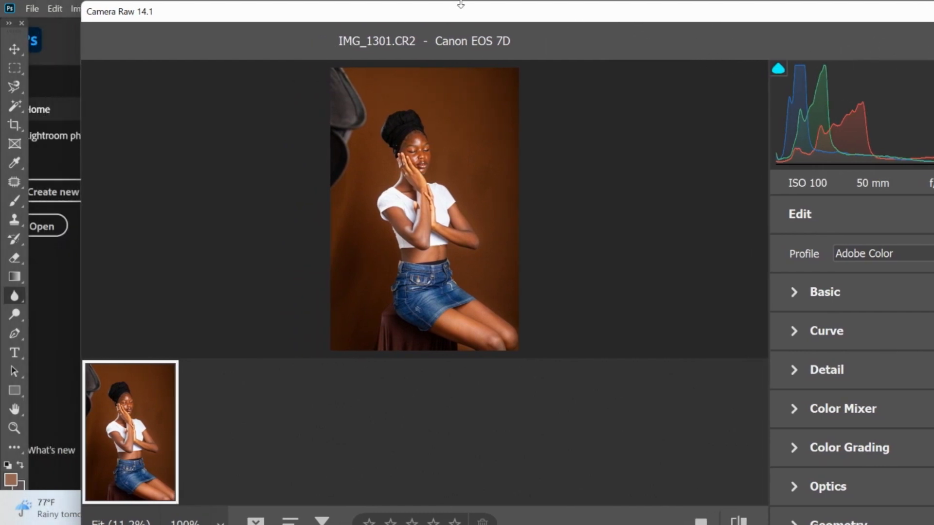
left_click_drag(470, 13, 258, 13)
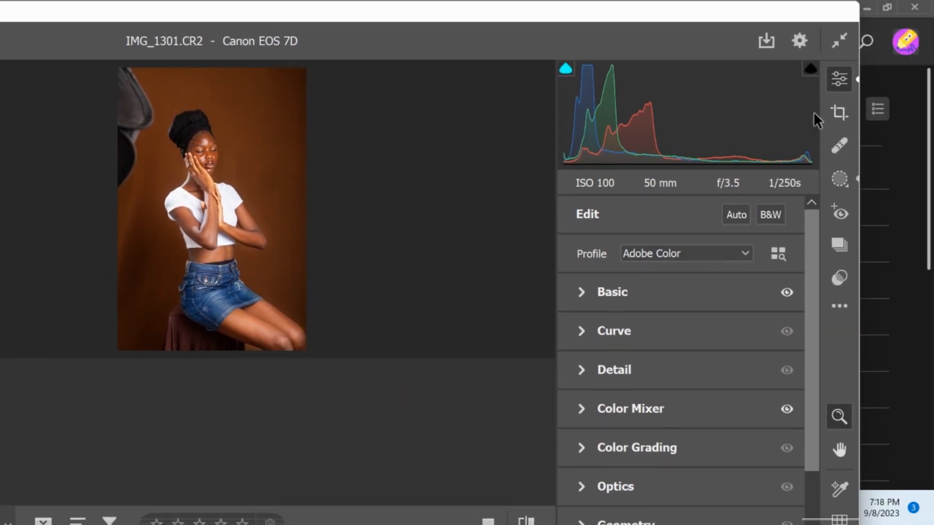
left_click(839, 309)
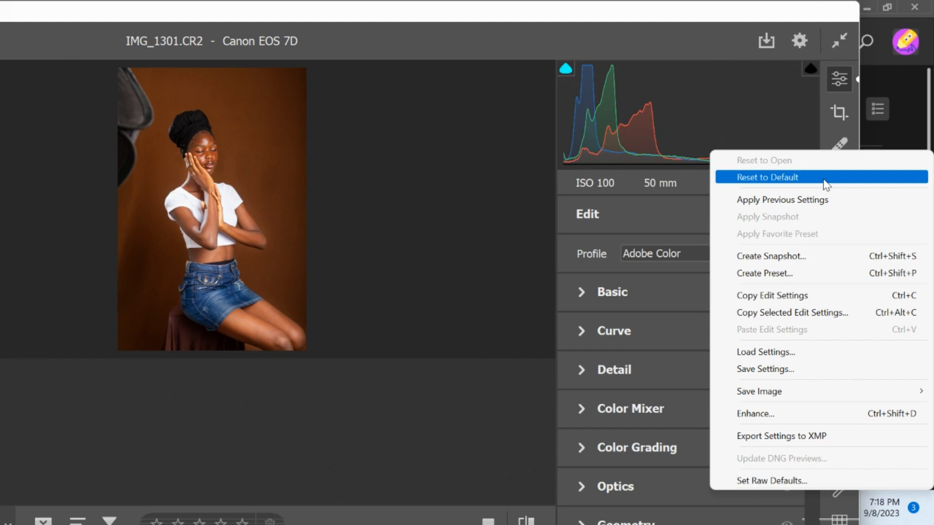
left_click(826, 185)
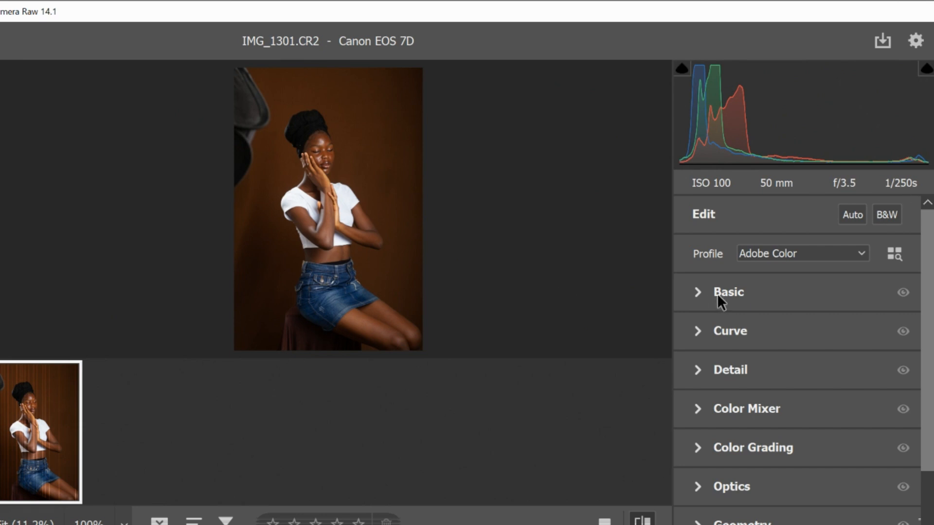
Expand the Basic adjustments for the photo and look over the available tone controls
left_click(700, 289)
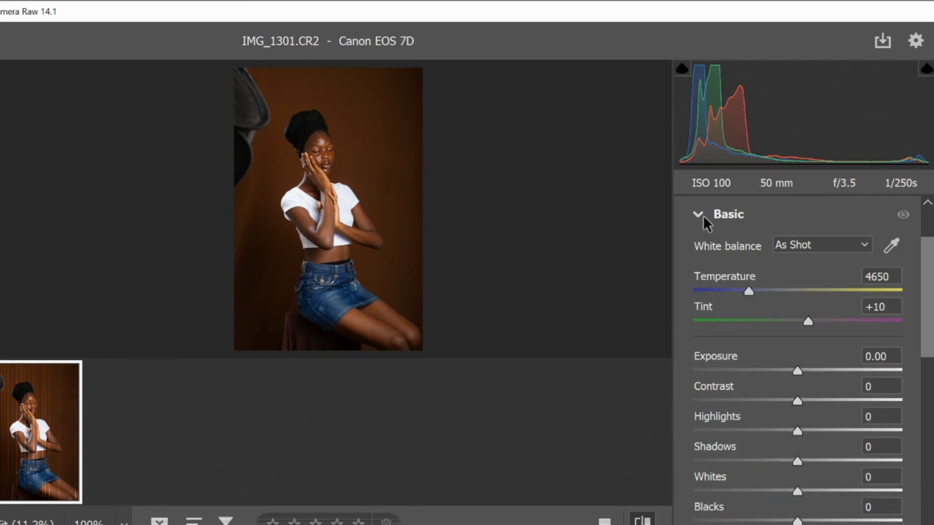
scroll(769, 336, "down", 3)
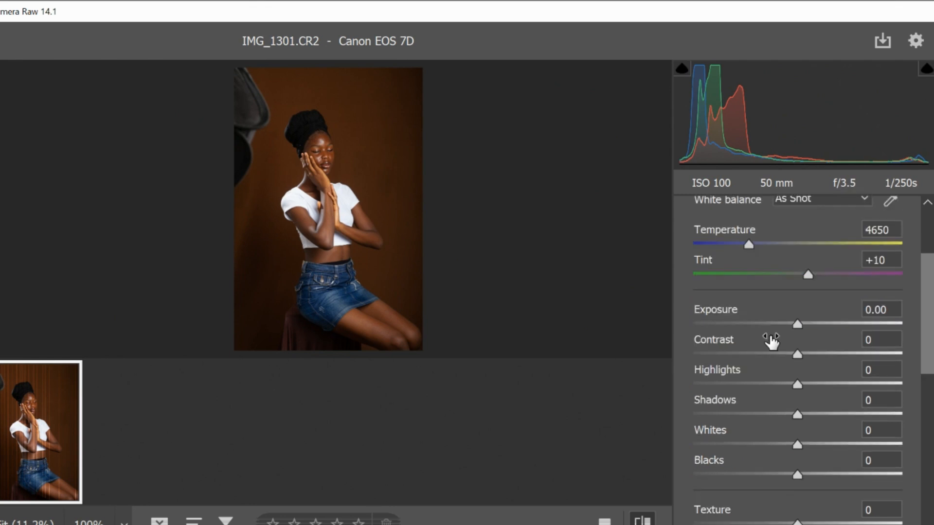
scroll(778, 336, "up", 3)
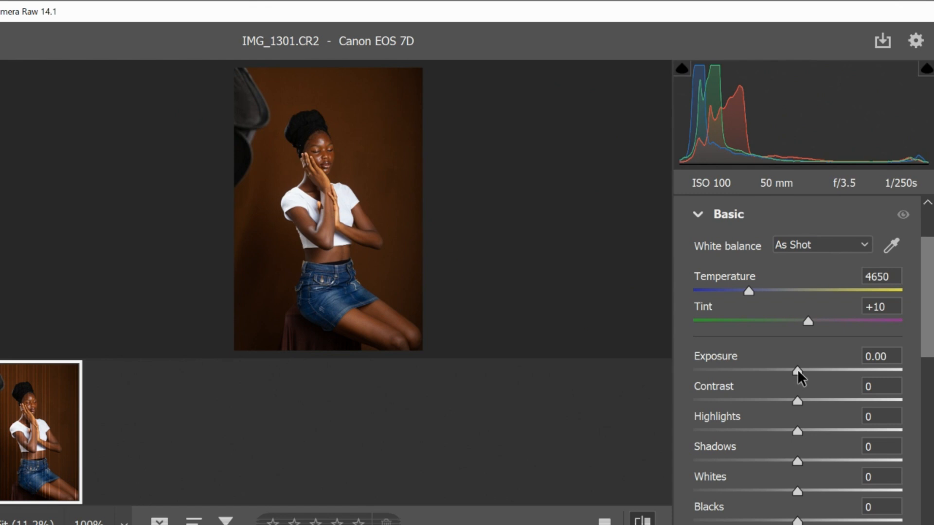
Try exposure values of +1.50, -1.85 and +2.20 on the photo, and reset exposure to 0
left_click_drag(798, 371, 828, 370)
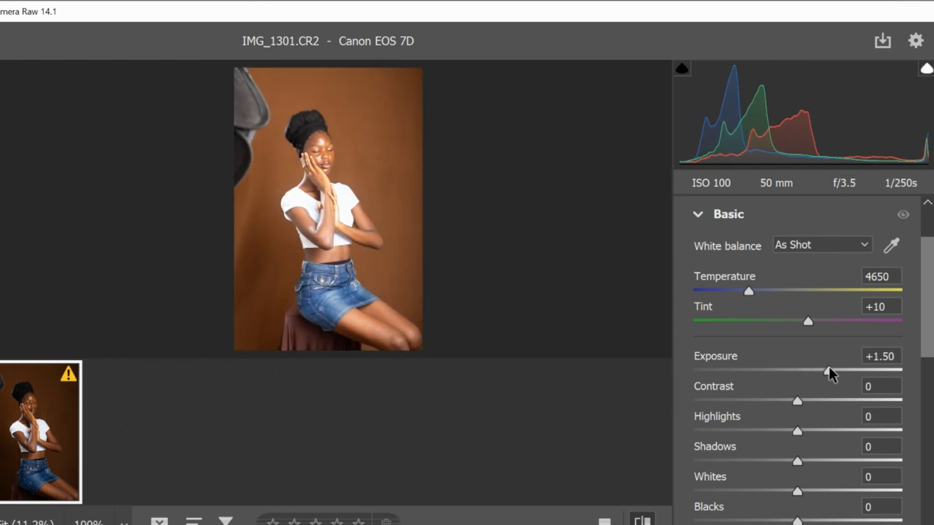
left_click_drag(829, 369, 760, 369)
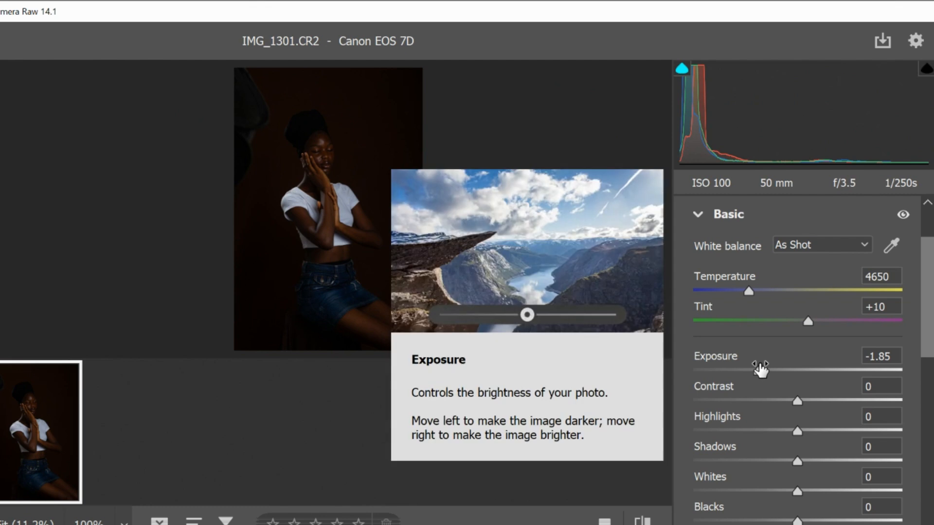
key("ctrl+z")
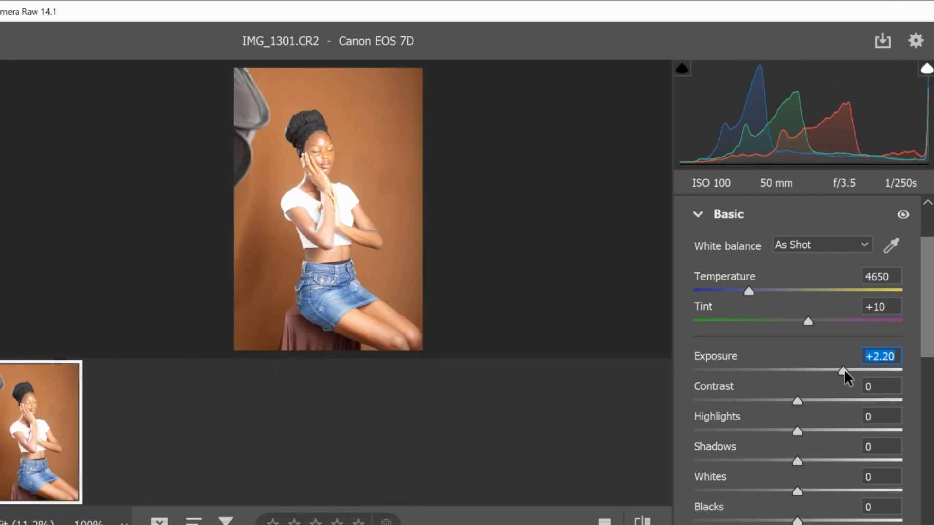
double_click(838, 369)
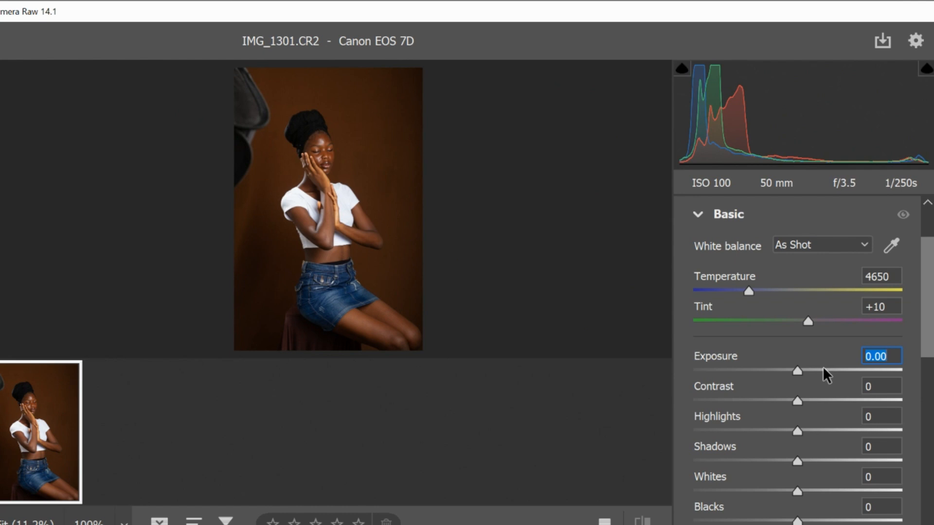
Set the photo's exposure to +0.35 and its contrast to +6
left_click_drag(801, 371, 808, 375)
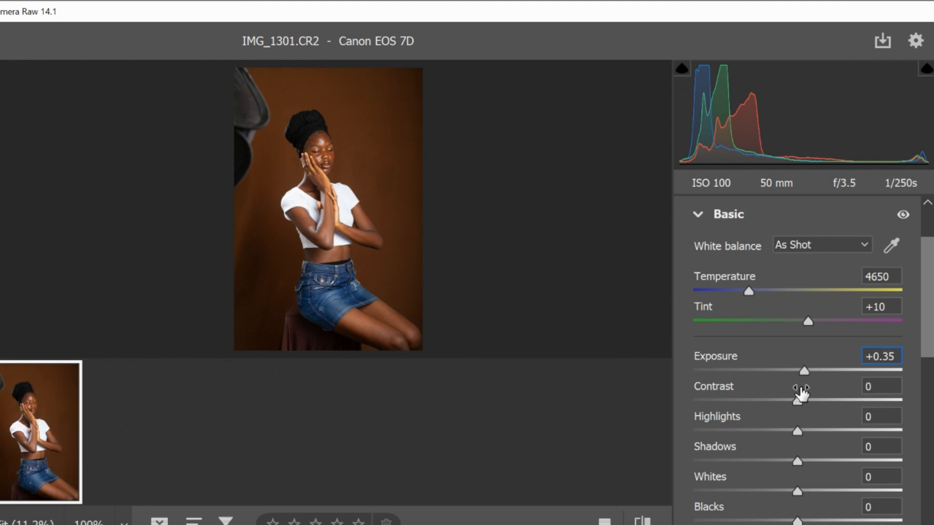
left_click_drag(799, 398, 802, 398)
left_click_drag(801, 399, 804, 398)
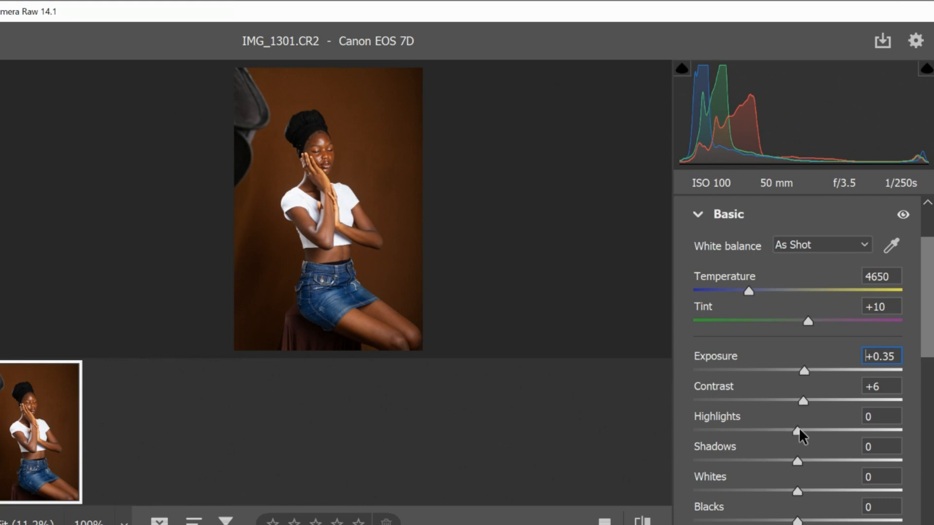
Set Highlights to -20 and Shadows to +26, trying a Shadows value of +99 along the way
left_click_drag(794, 430, 776, 434)
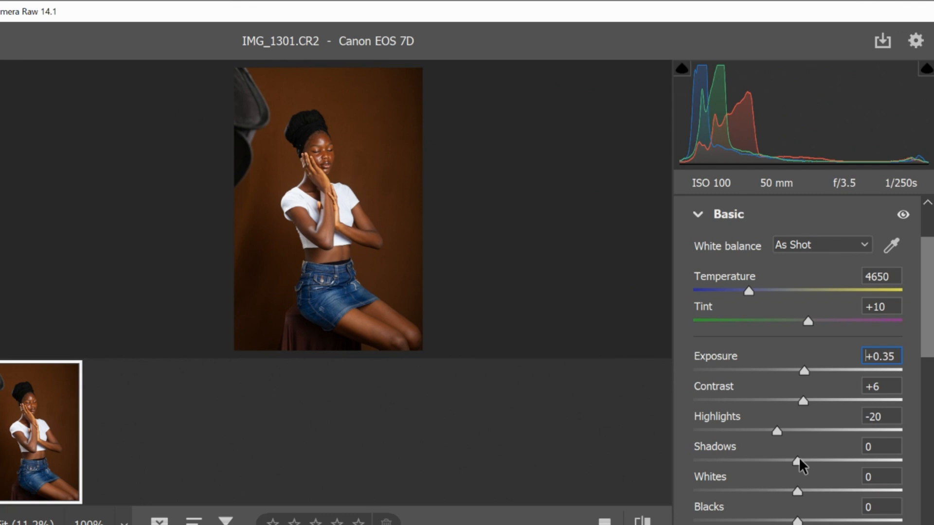
left_click_drag(799, 461, 826, 459)
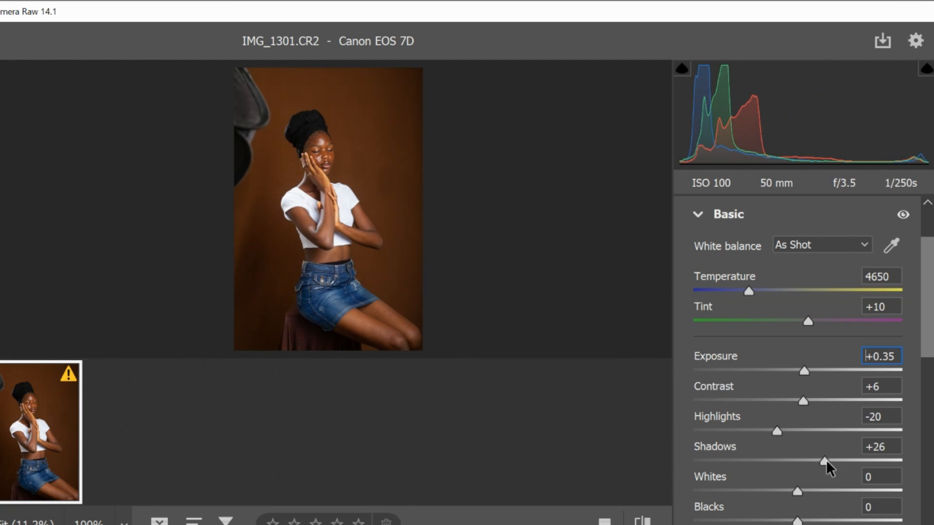
left_click_drag(825, 459, 900, 462)
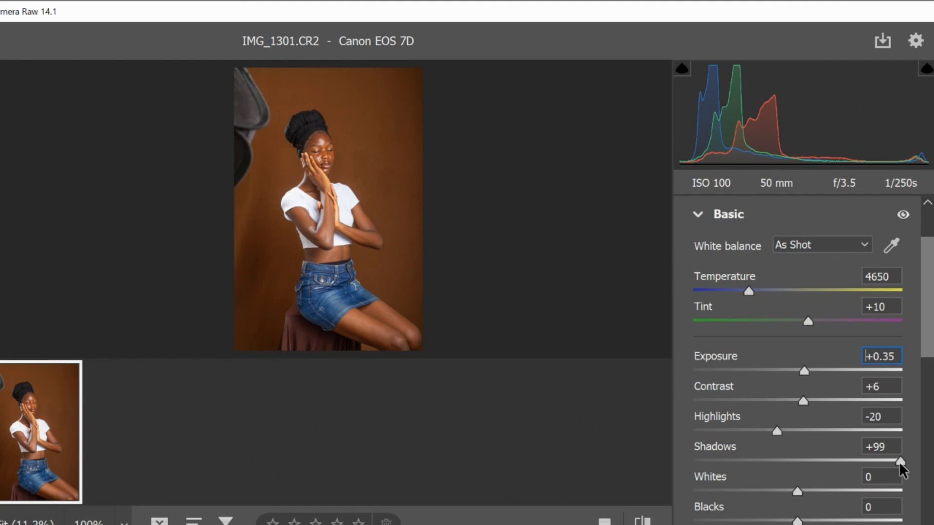
left_click_drag(897, 461, 822, 468)
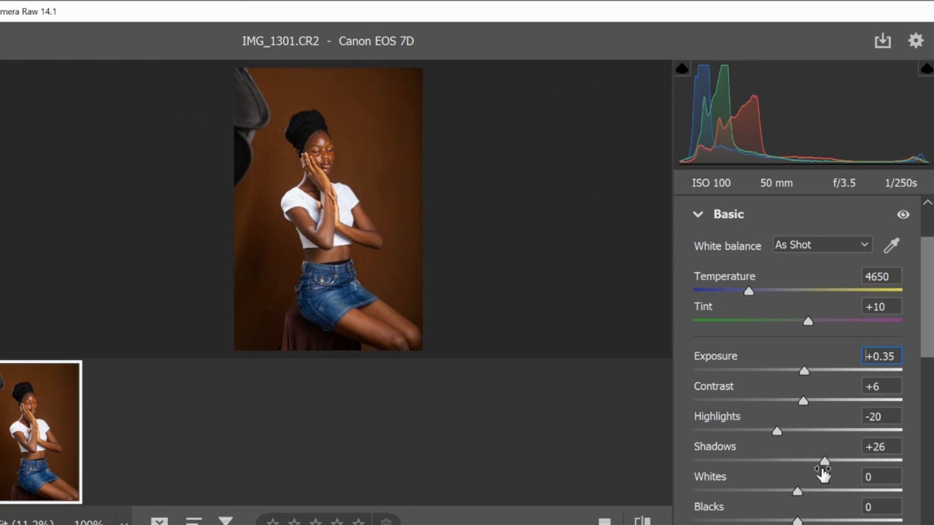
key("Tab")
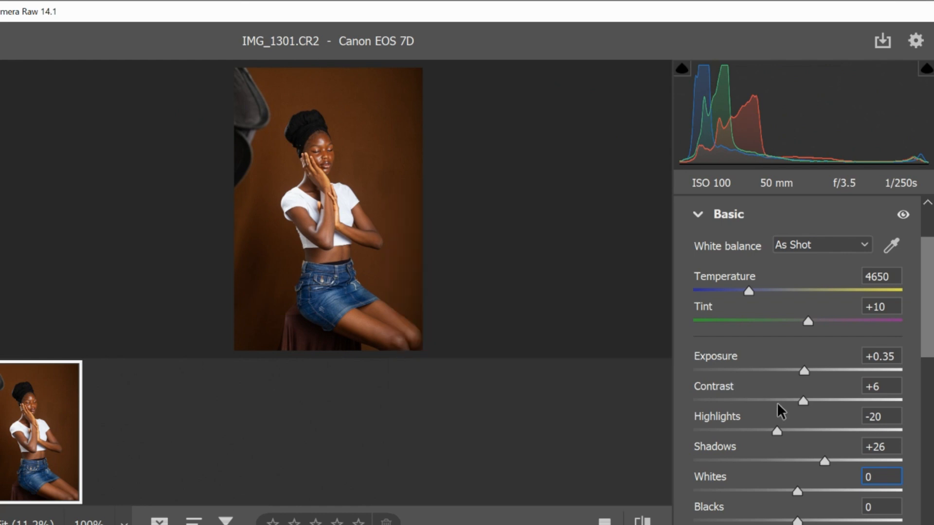
Raise the photo's Clarity and Vibrance slightly and collapse the Basic adjustments
scroll(777, 407, "down", 3)
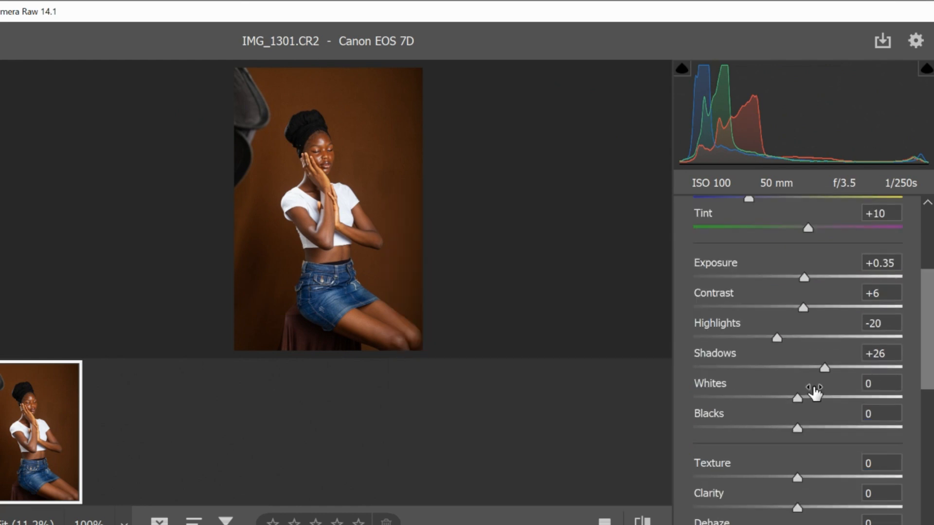
mouse_move(815, 393)
scroll(791, 428, "down", 3)
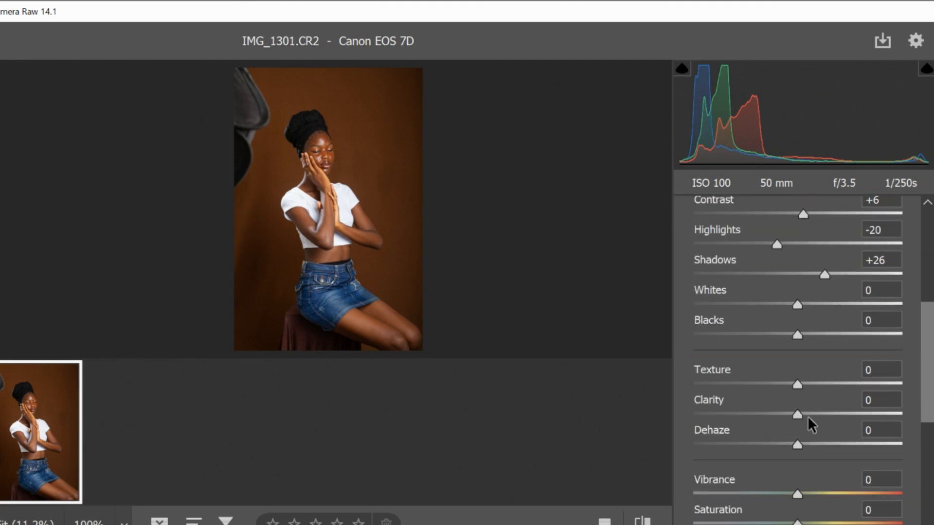
left_click_drag(798, 411, 804, 410)
left_click_drag(797, 494, 802, 494)
scroll(832, 439, "up", 5)
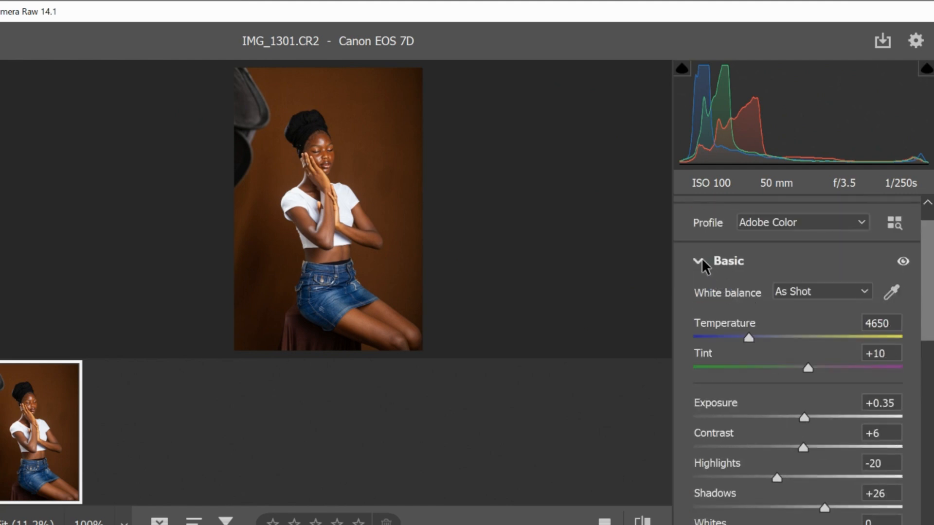
left_click(699, 261)
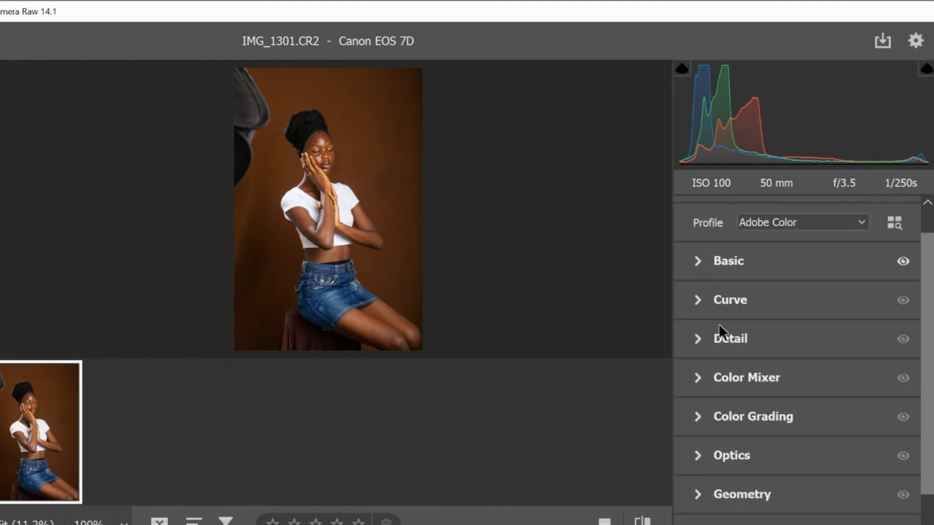
Set the hue of the Oranges to -4 in the Color Mixer
left_click(699, 378)
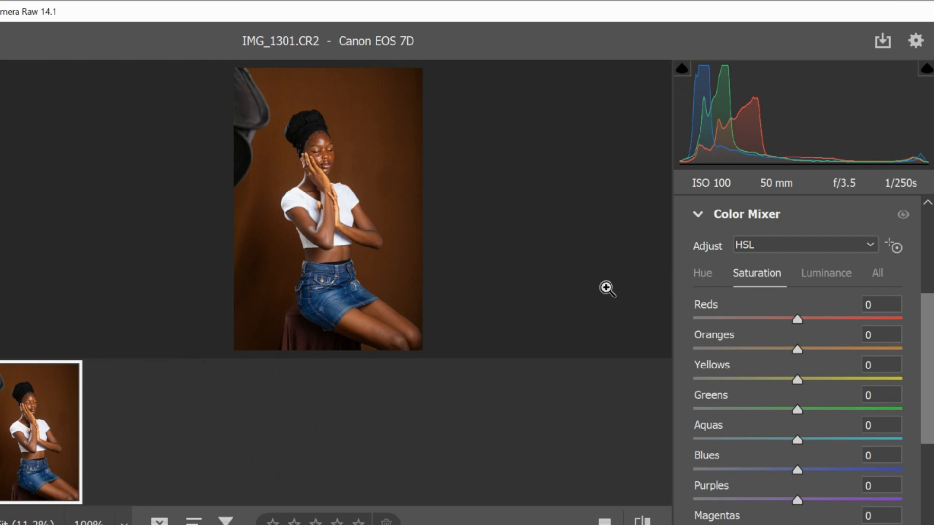
left_click(713, 274)
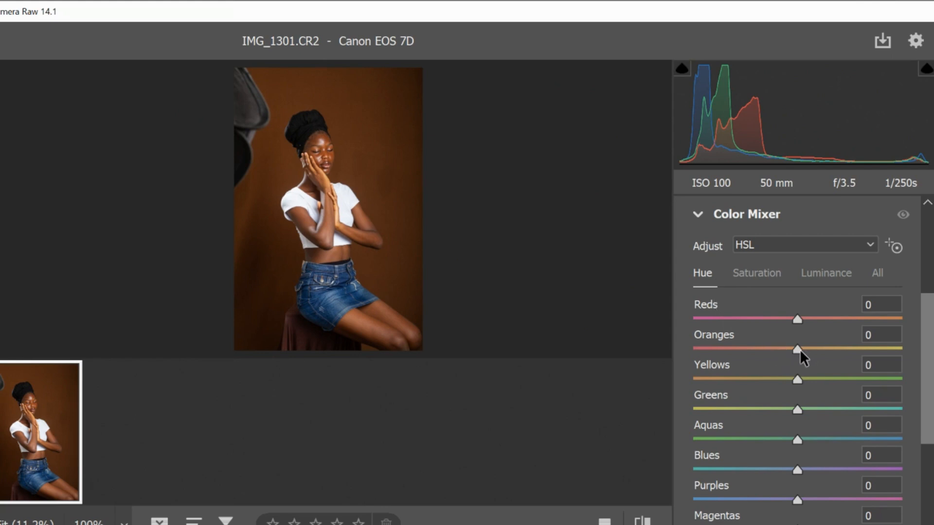
mouse_move(800, 348)
left_mouse_down()
mouse_move(844, 350)
mouse_move(795, 358)
left_mouse_up()
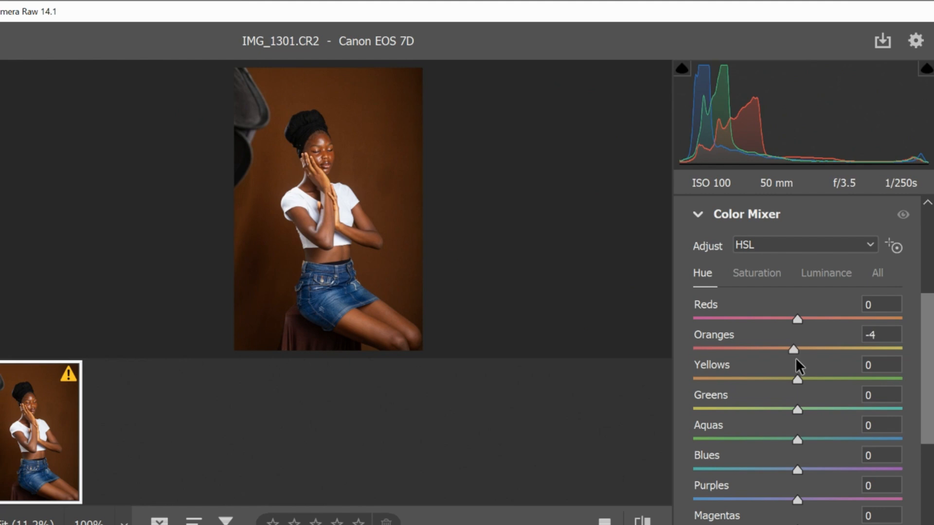
left_click_drag(795, 357, 796, 358)
Set the saturation of the Blues to +7 in the Color Mixer
left_click(778, 275)
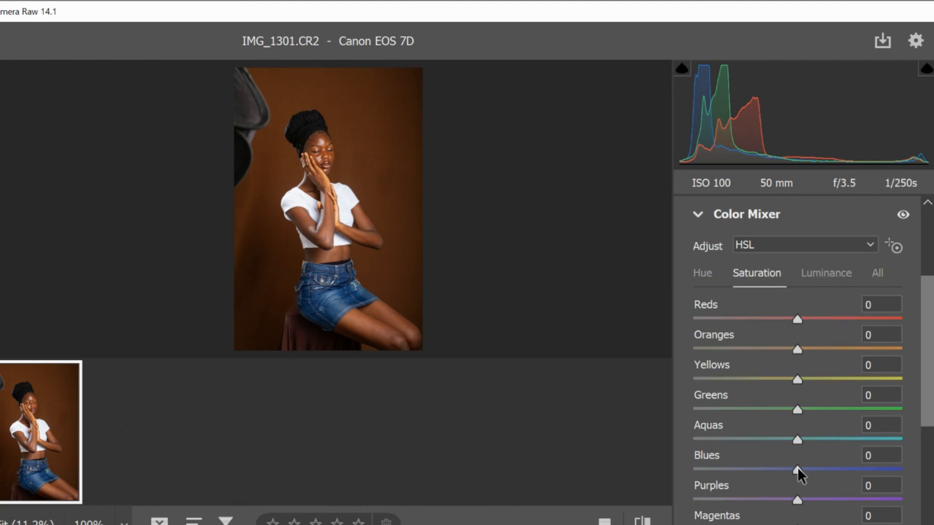
left_click_drag(797, 470, 804, 469)
scroll(849, 276, "down", 3)
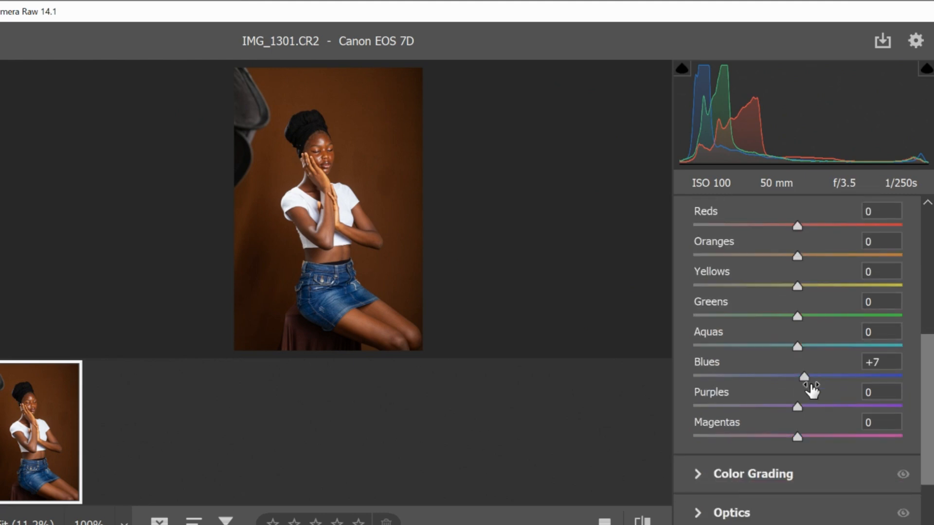
View the Color Mixer's luminance adjustments and return to the saturation adjustments
scroll(811, 389, "up", 1)
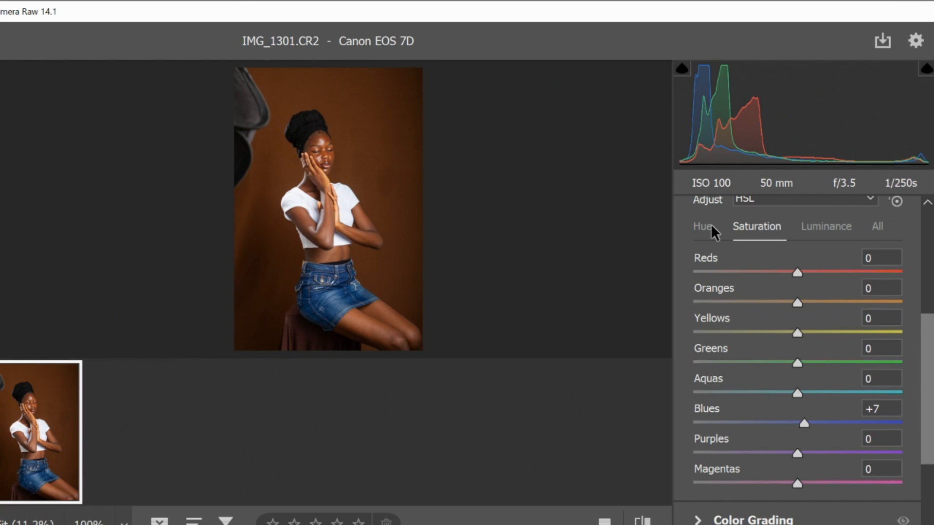
left_click(841, 224)
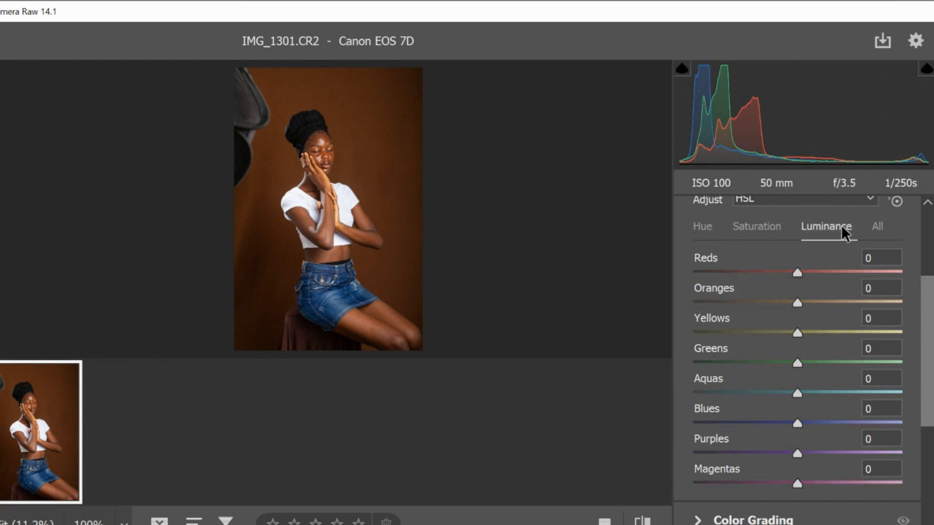
left_click(772, 227)
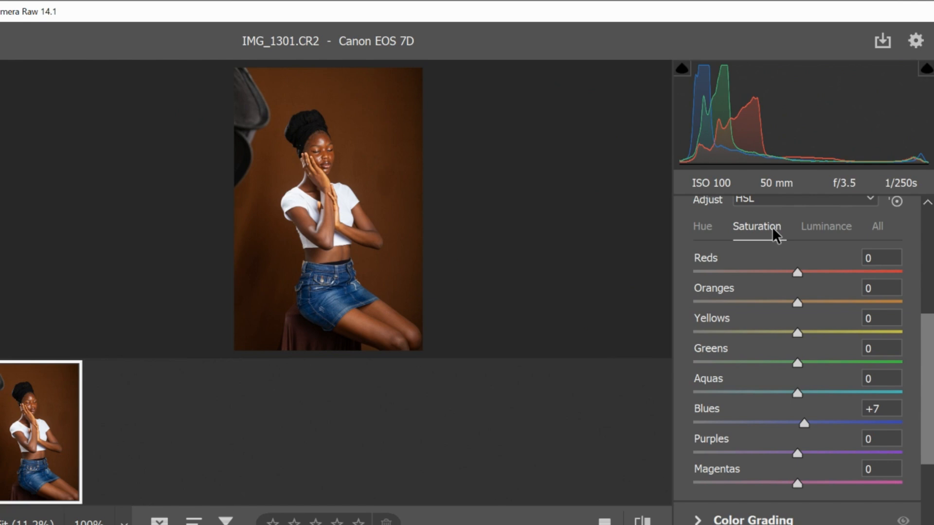
Try a lower hue for the Blues in the Color Mixer and reset it to 0
left_click(711, 229)
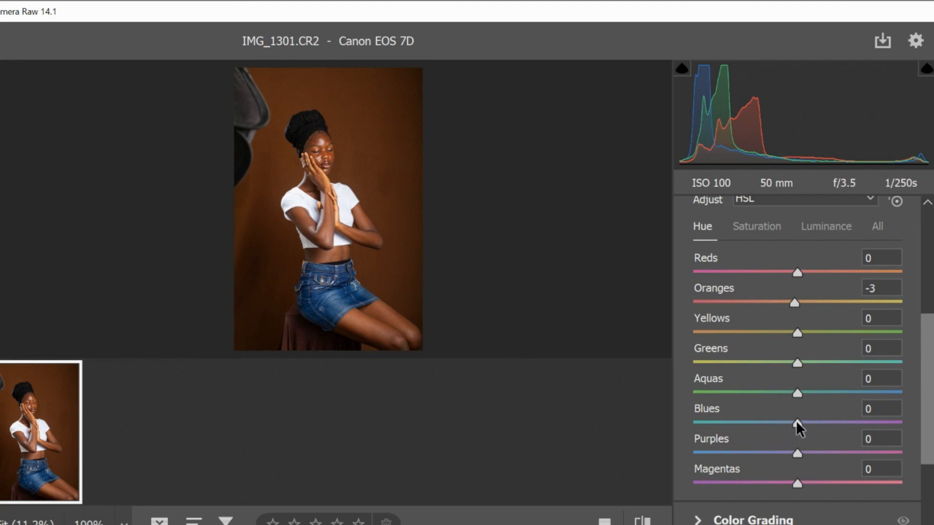
mouse_move(797, 421)
left_mouse_down()
mouse_move(716, 418)
mouse_move(897, 427)
mouse_move(677, 437)
mouse_move(894, 424)
mouse_move(722, 418)
mouse_move(781, 421)
left_mouse_up()
double_click(781, 421)
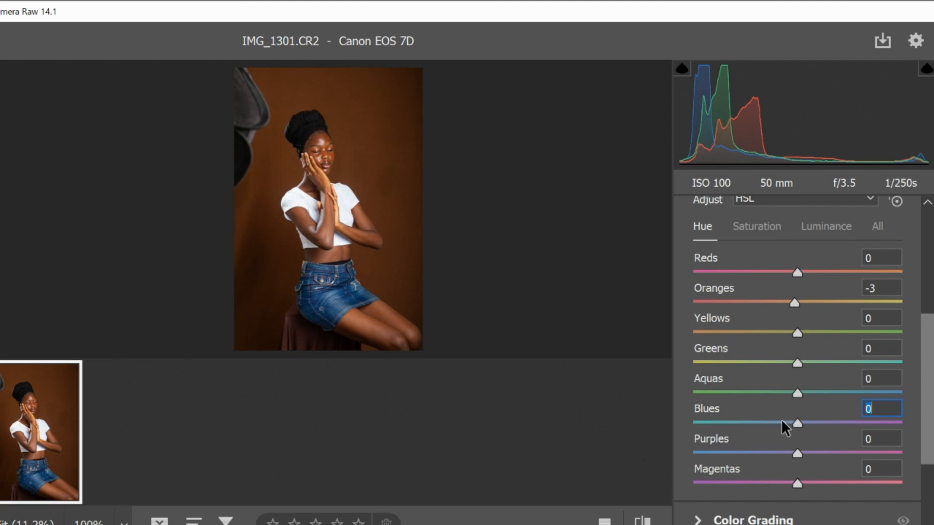
Test strong and fully removed saturation of the Blues in the Color Mixer, and settle on +8
left_click(752, 226)
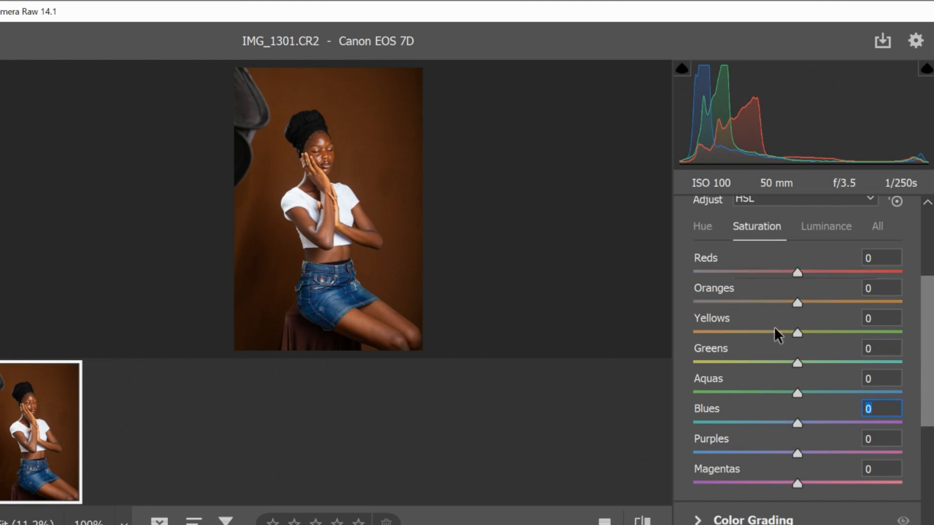
left_click_drag(797, 423, 873, 425)
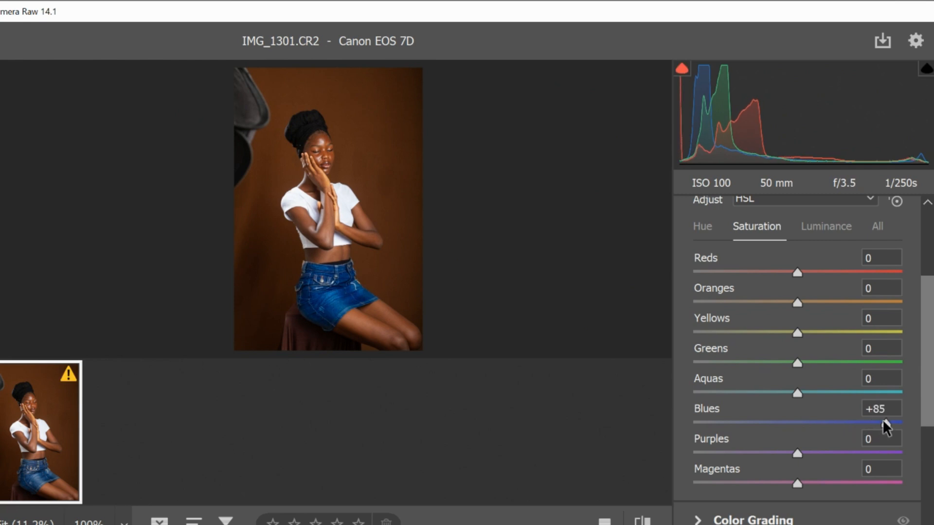
left_click_drag(882, 419, 685, 424)
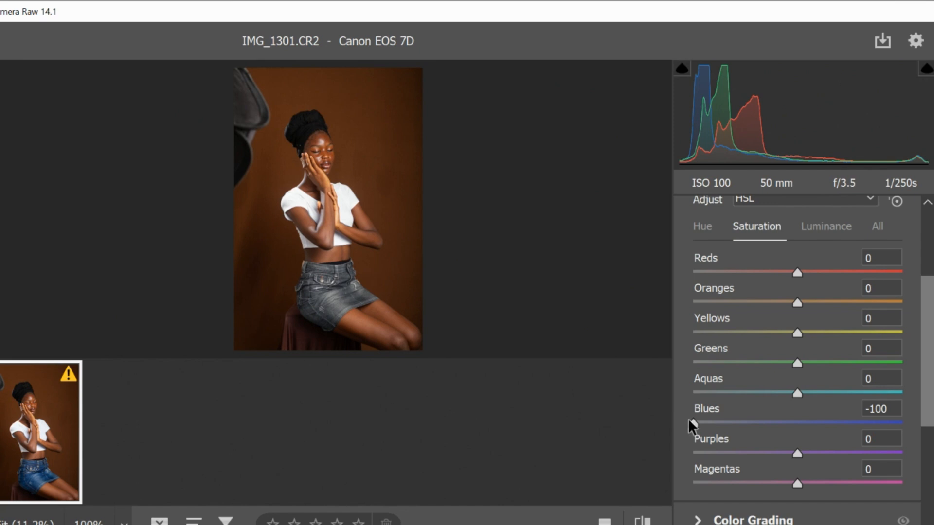
left_click_drag(691, 420, 805, 419)
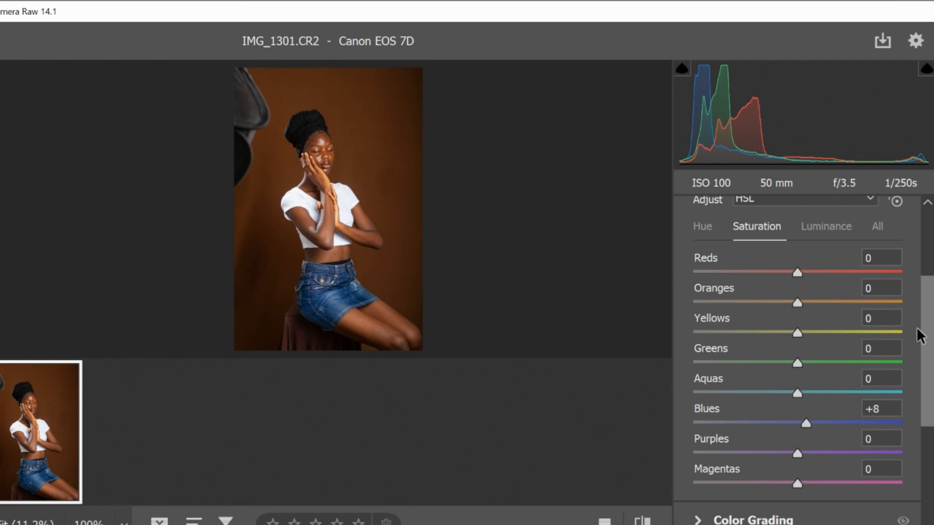
Try a luminance of -100 for the Blues in the Color Mixer and return it to 0
left_click(846, 227)
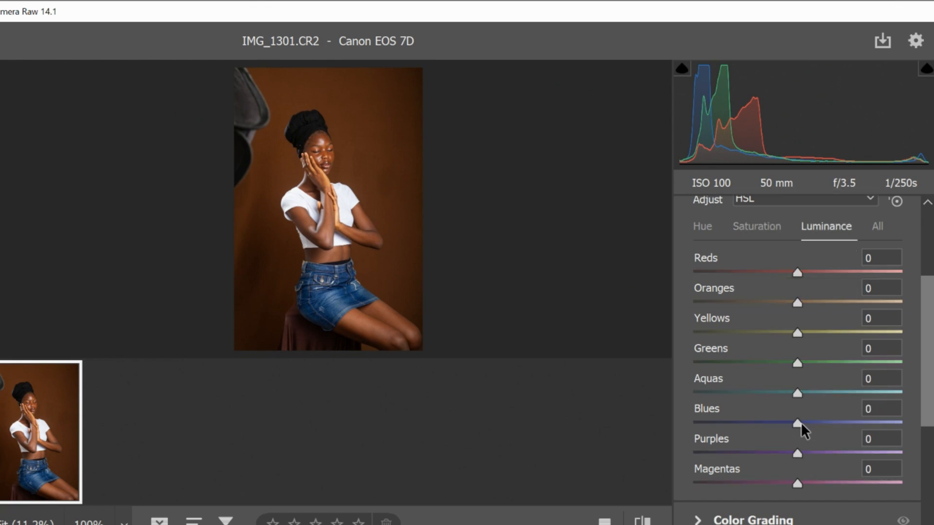
left_click_drag(803, 424, 623, 428)
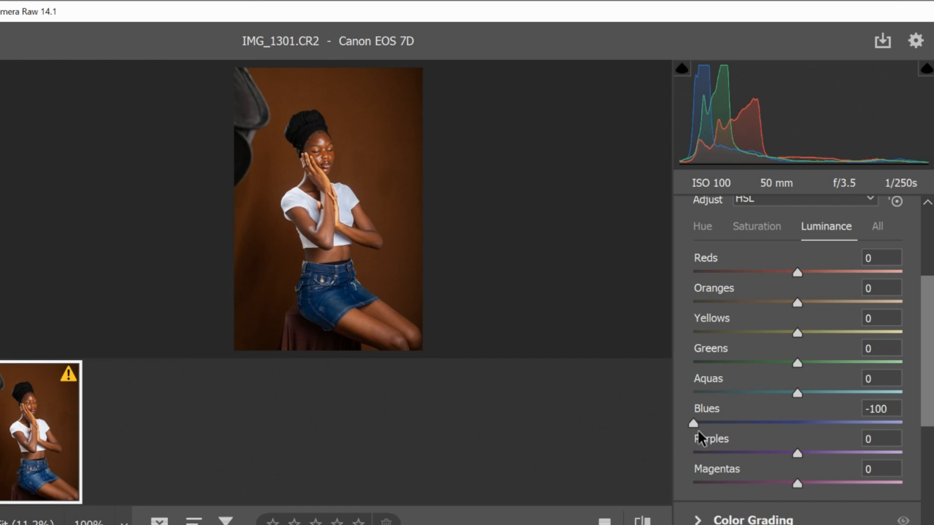
left_click_drag(697, 430, 801, 436)
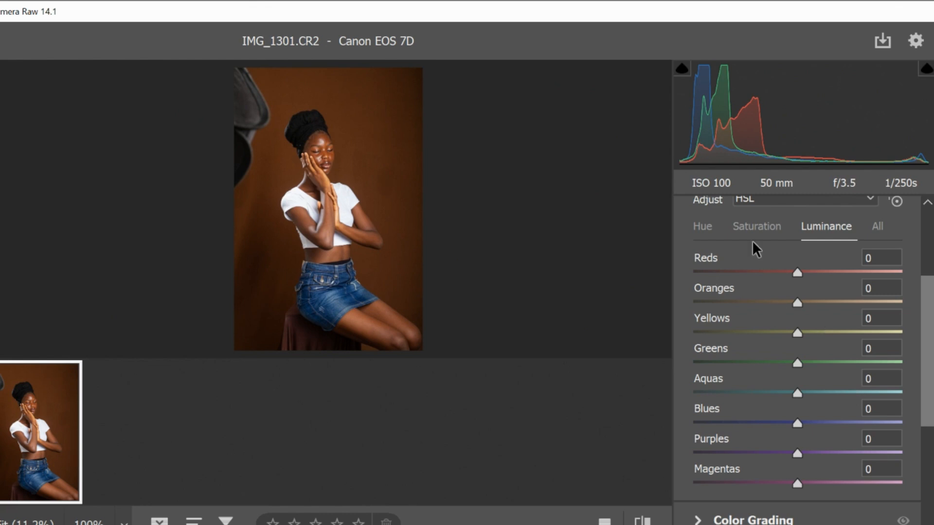
Set the saturation of the Blues to -100 and collapse the Color Mixer
left_click(757, 229)
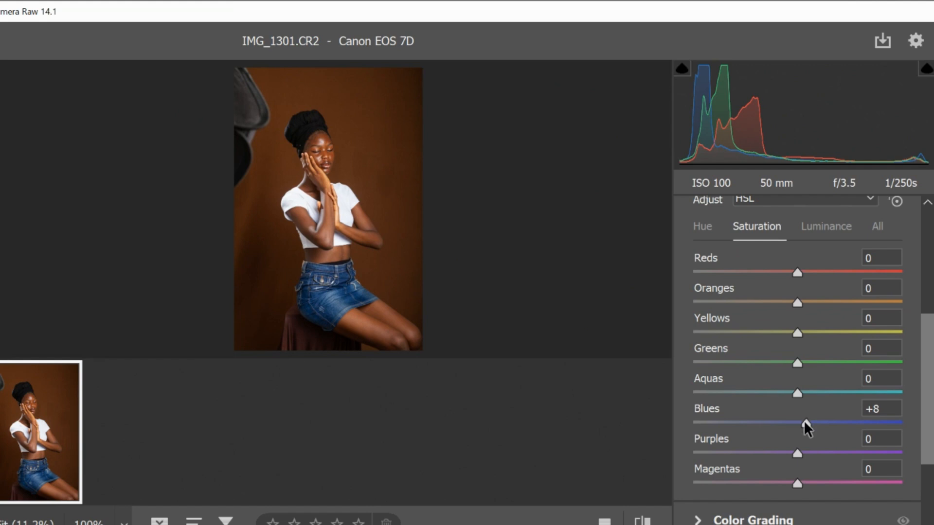
left_click_drag(805, 421, 289, 412)
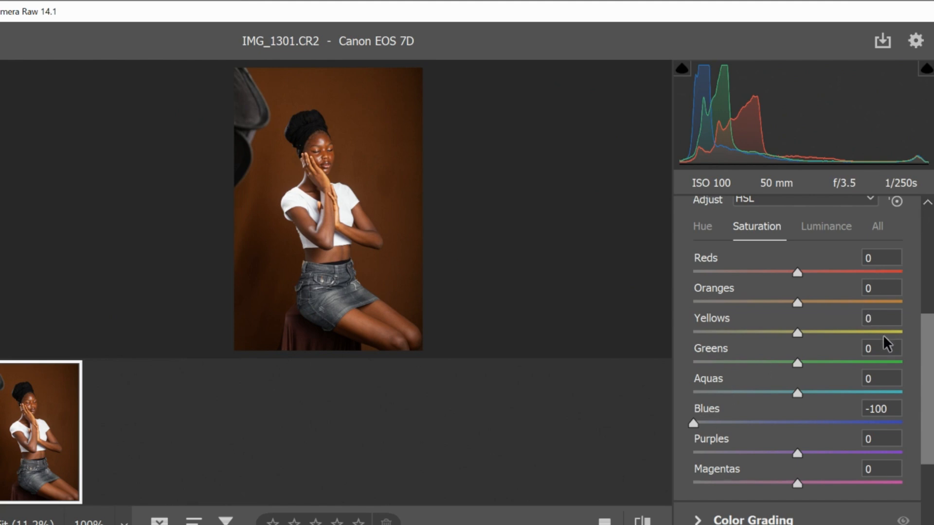
left_click_drag(927, 348, 932, 318)
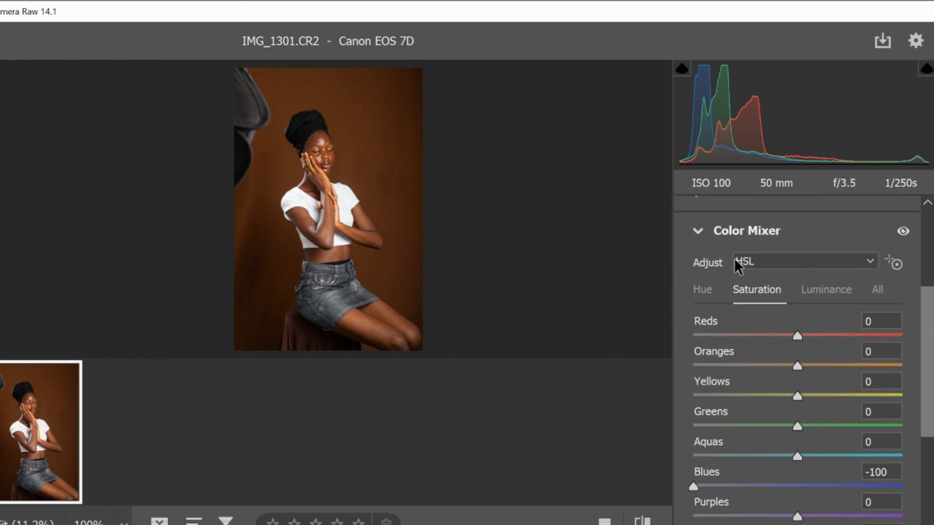
left_click(695, 232)
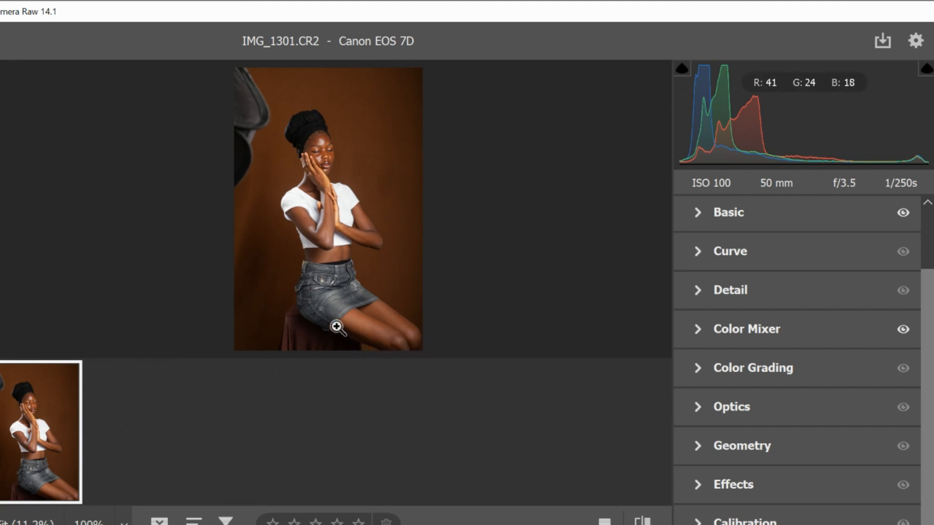
Try raising the photo's Exposure to +1.15 in the Basic adjustments and undo the change
left_click(703, 208)
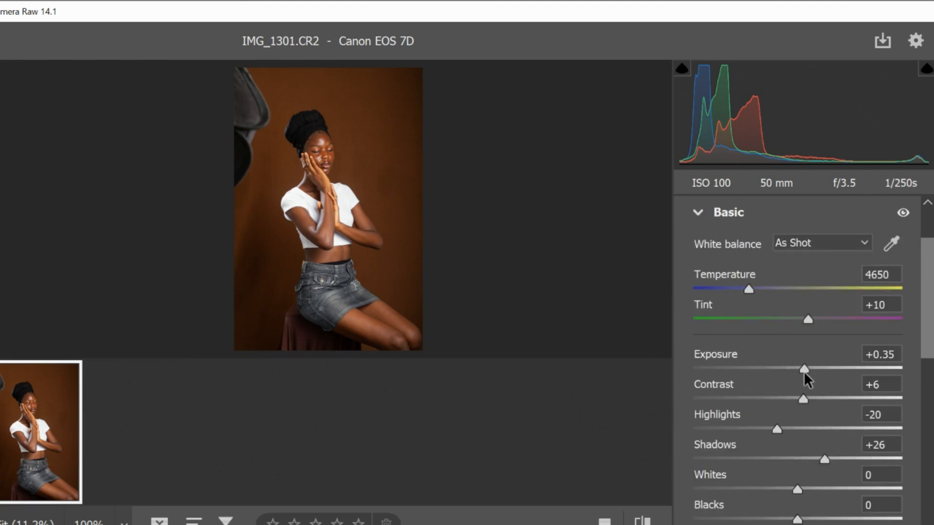
left_click_drag(804, 368, 821, 367)
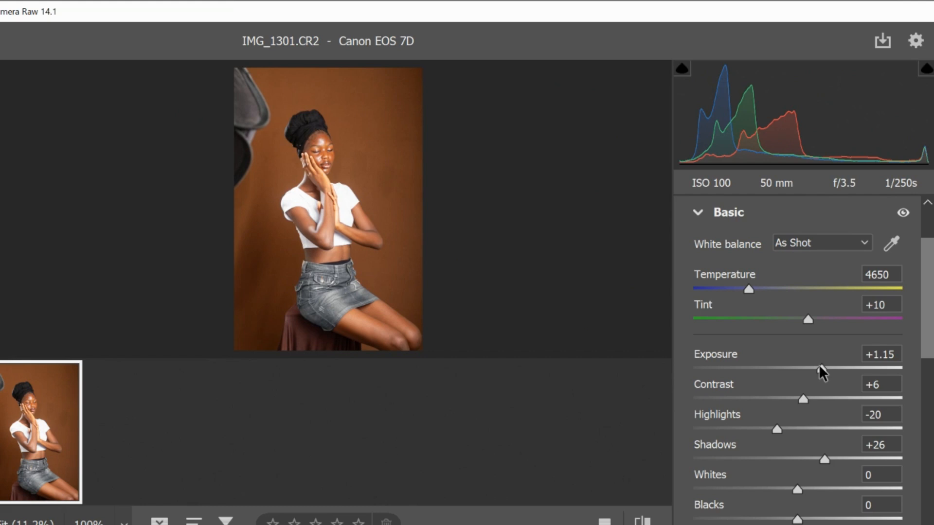
key("ctrl+z")
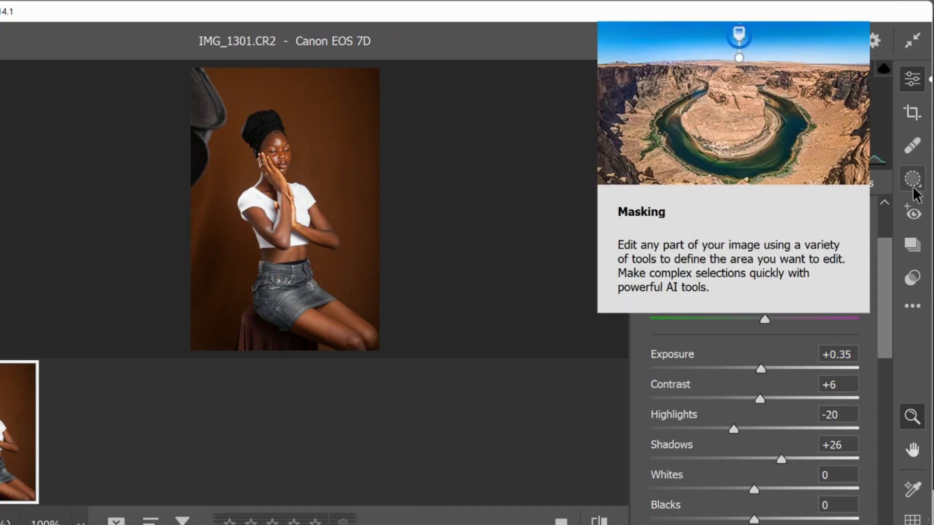
Create a brush mask and paint it over the woman's legs and arms with a brush size of 6 to 7
left_click(913, 190)
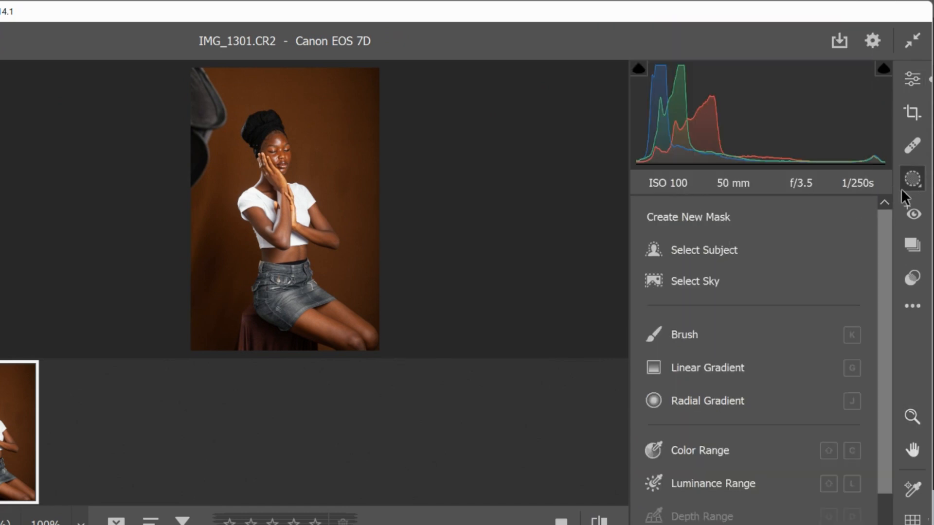
left_click(660, 328)
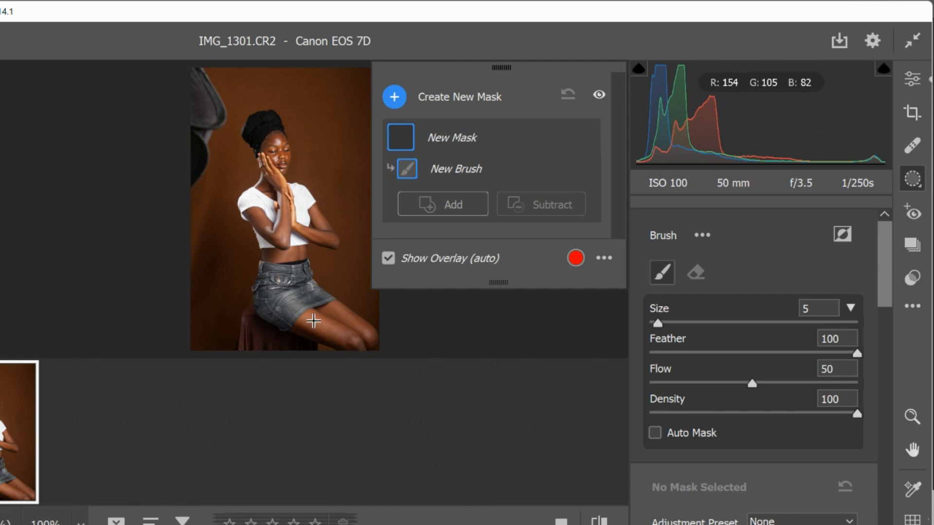
key("bracketright")
key("bracketright")
key("bracketright")
key("bracketleft")
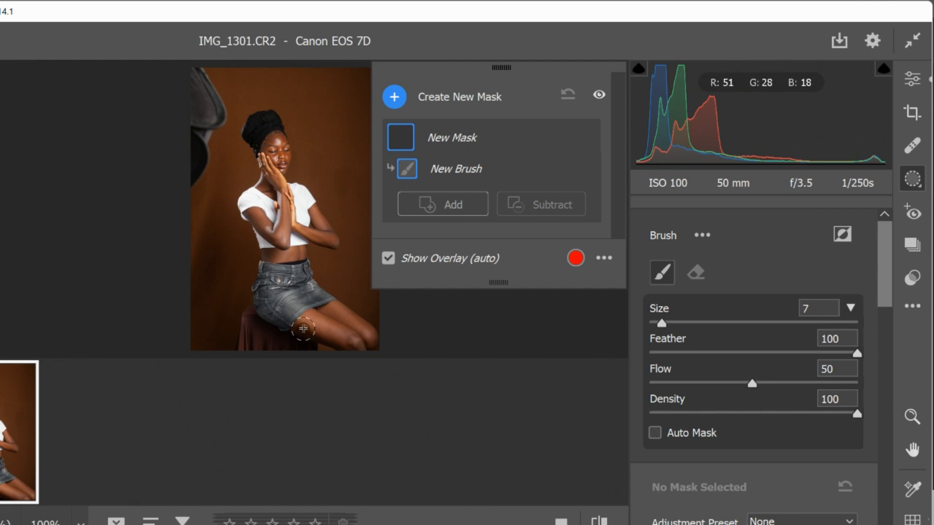
key("bracketleft")
key("bracketright")
mouse_move(299, 326)
left_mouse_down()
mouse_move(333, 339)
mouse_move(301, 327)
mouse_move(339, 336)
left_mouse_up()
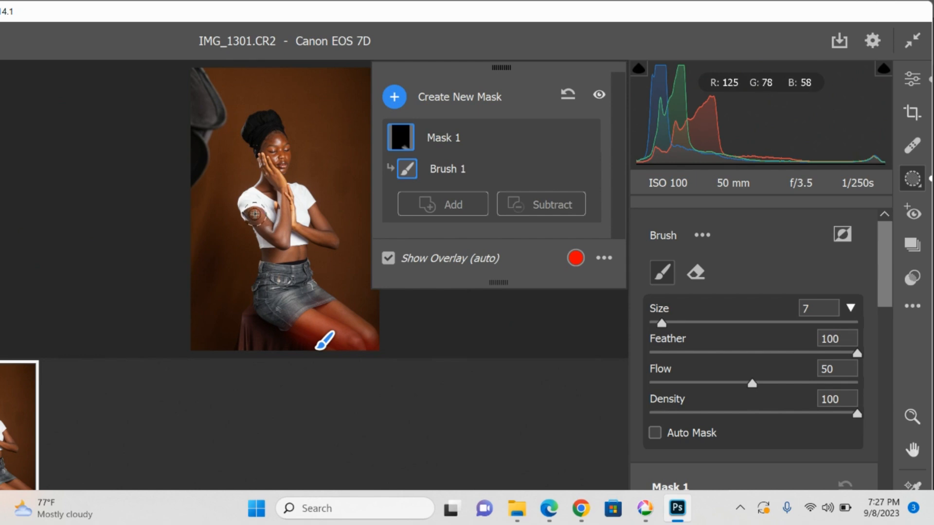
key("bracketleft")
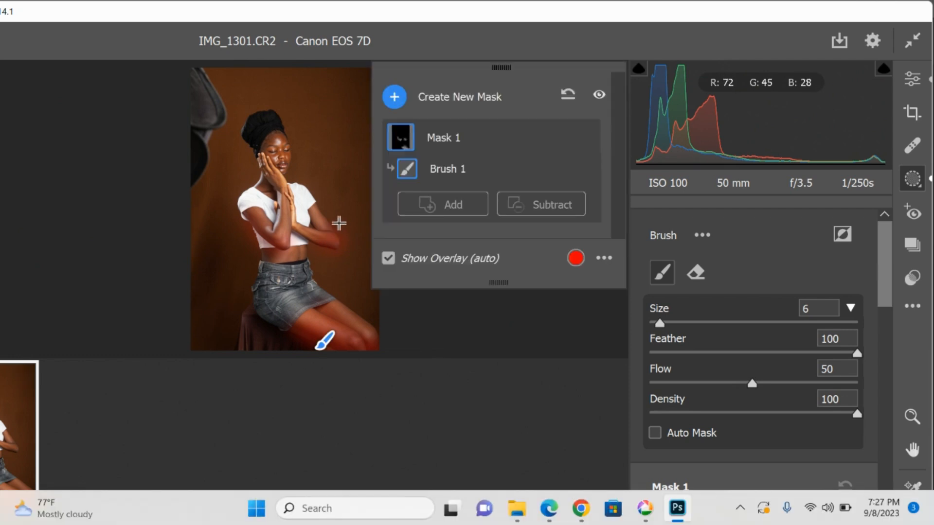
key("bracketright")
Set the brush mask's Exposure to +1.40 and compare the photo with its original settings
scroll(778, 365, "down", 5)
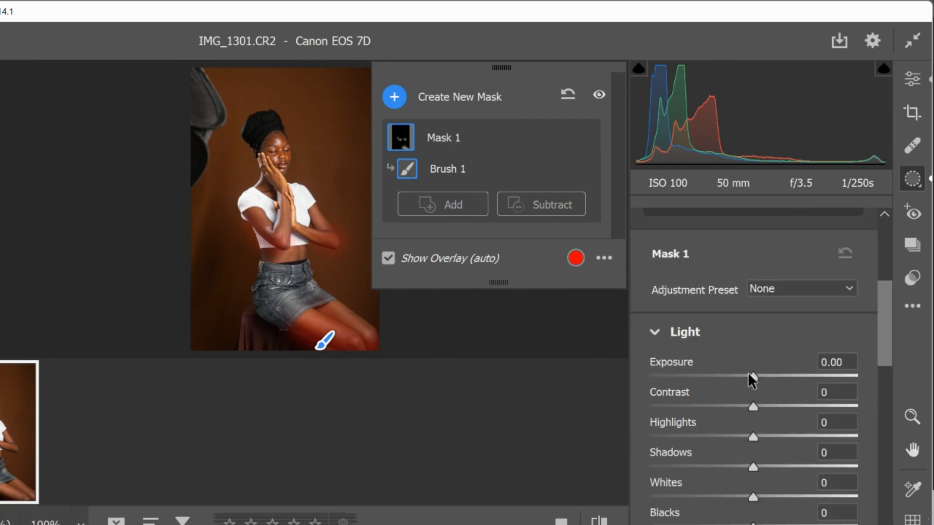
left_click_drag(753, 374, 793, 375)
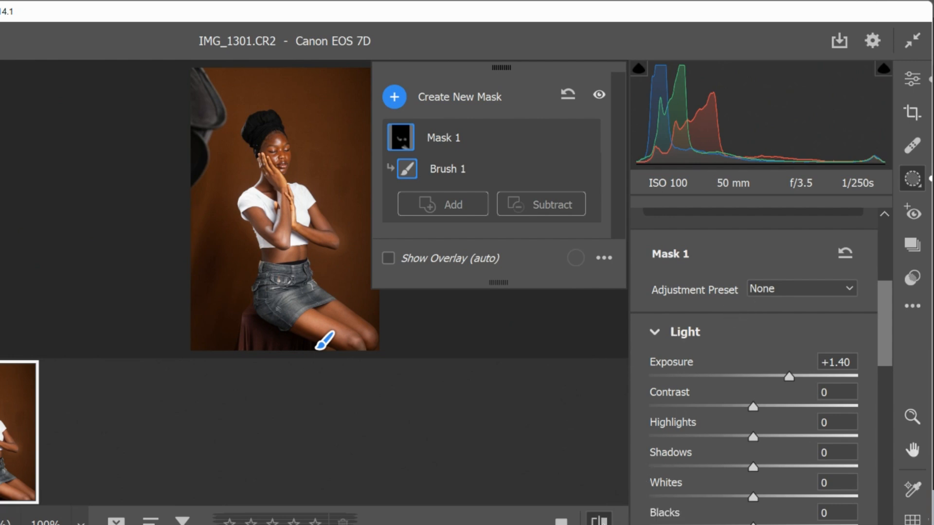
left_click(601, 521)
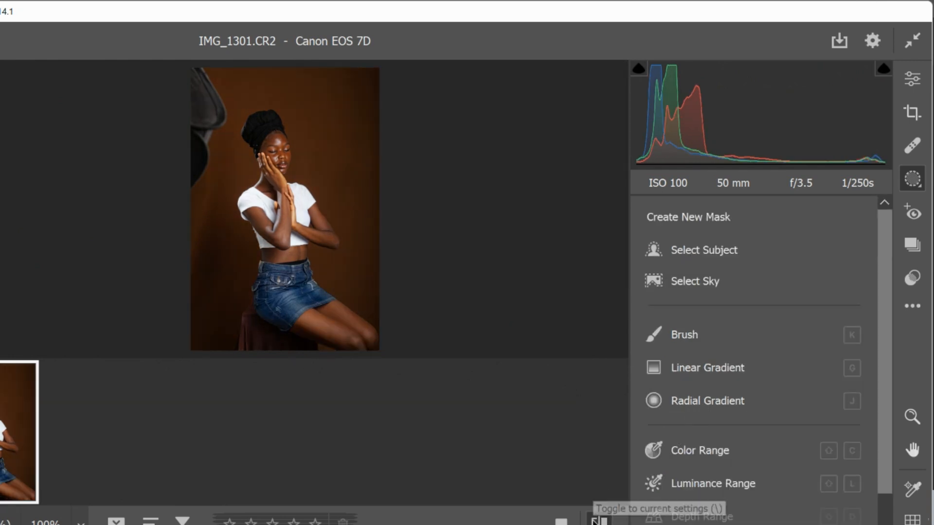
left_click(596, 520)
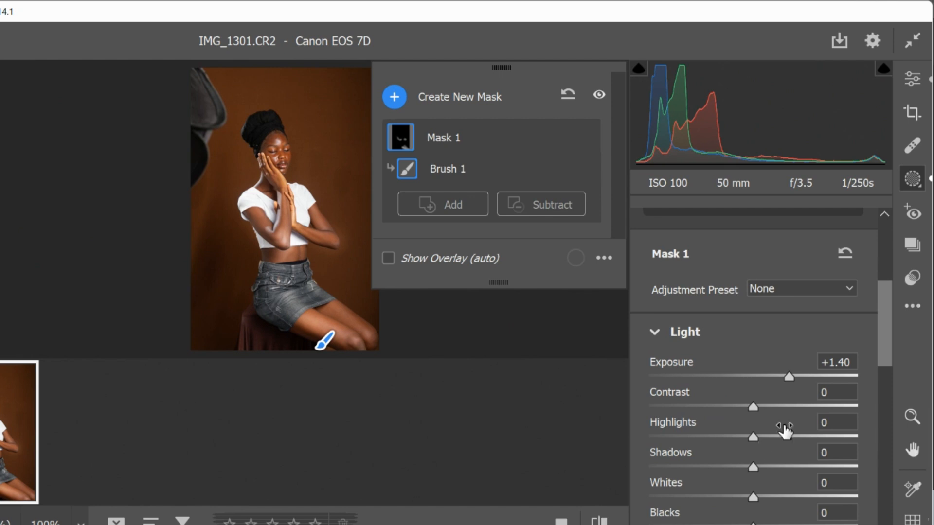
Leave masking, set the saturation of the Blues to about +8 in the Color Mixer, and open the photo in Photoshop
left_click(659, 331)
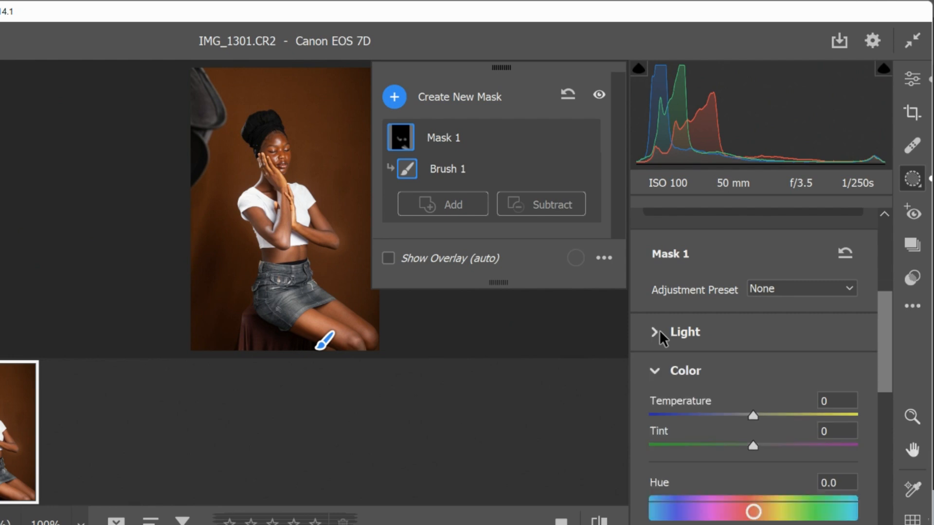
left_click(913, 79)
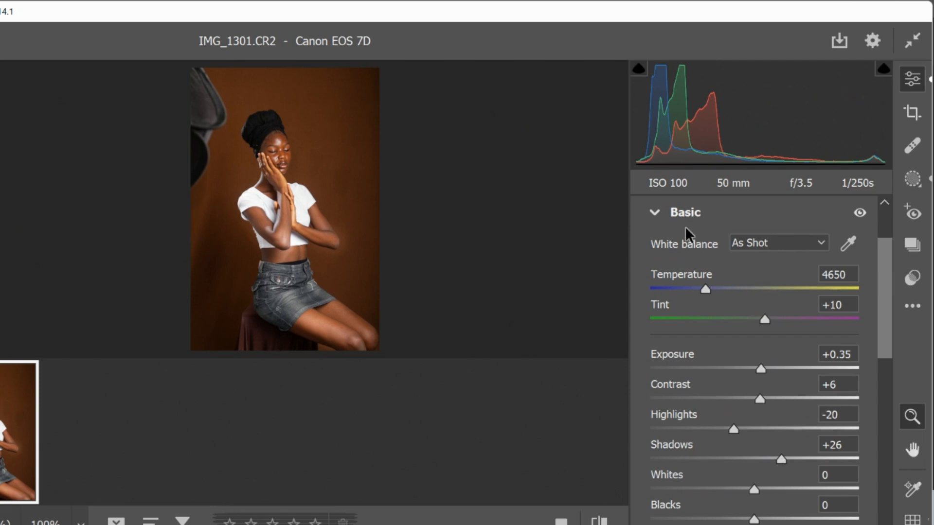
left_click(655, 214)
left_click(655, 331)
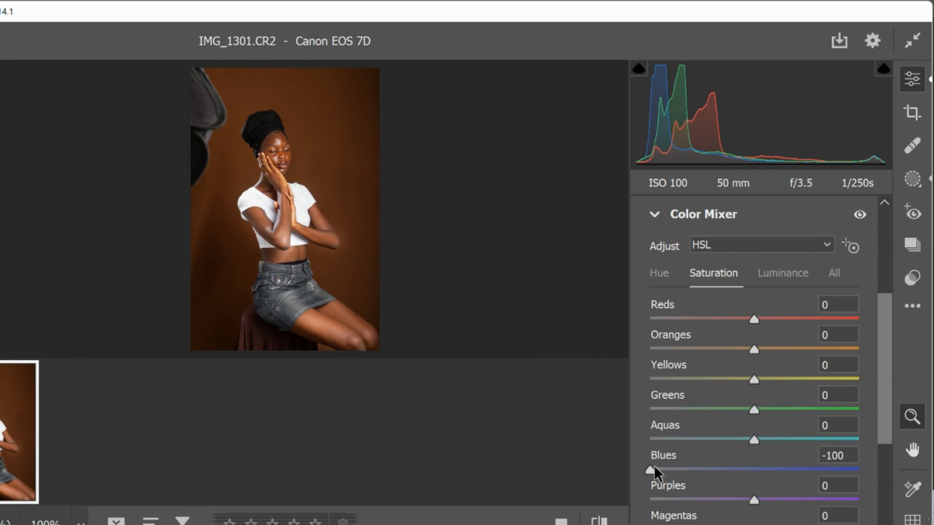
left_click_drag(651, 468, 762, 466)
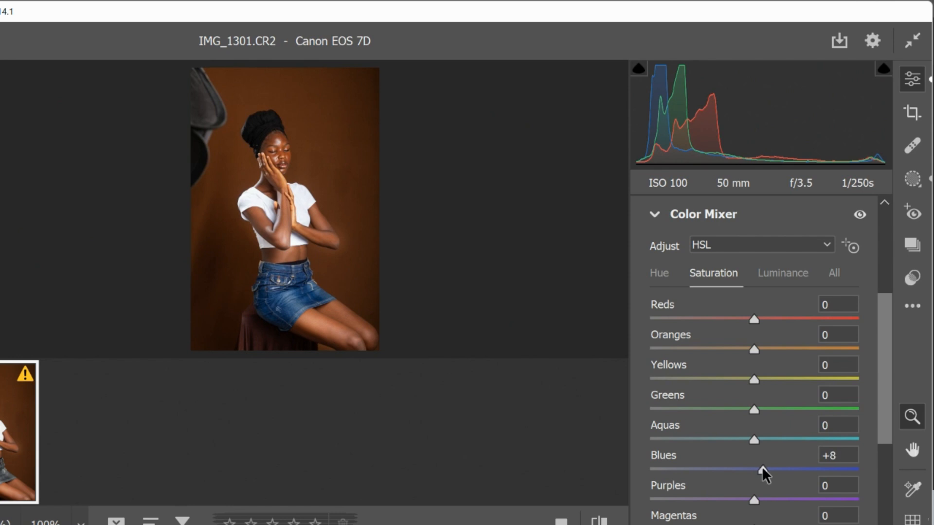
left_click_drag(761, 466, 759, 466)
key("Return")
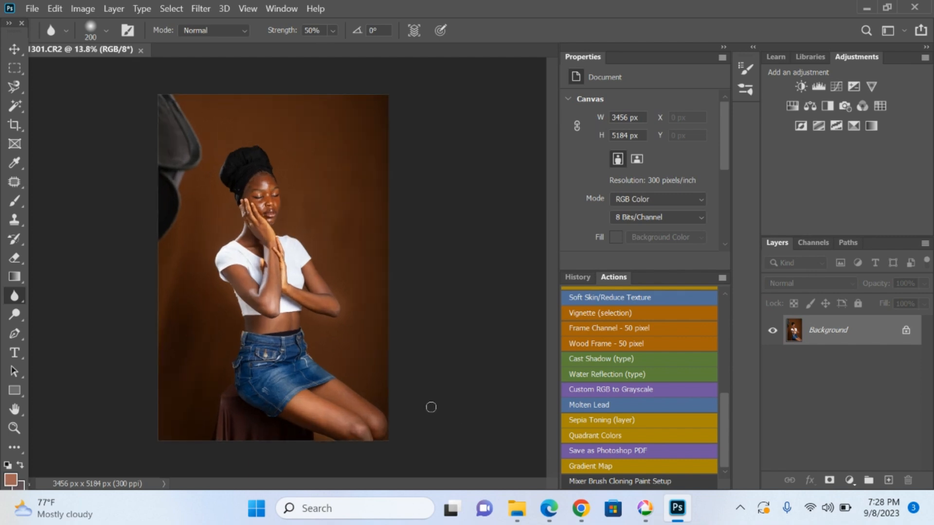
scroll(419, 399, "up", 2)
mouse_move(589, 510)
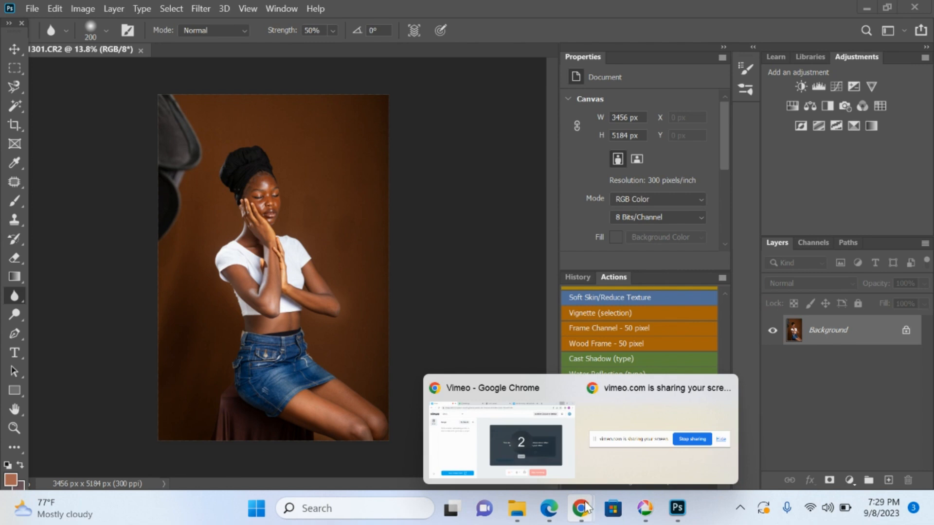
left_click(525, 451)
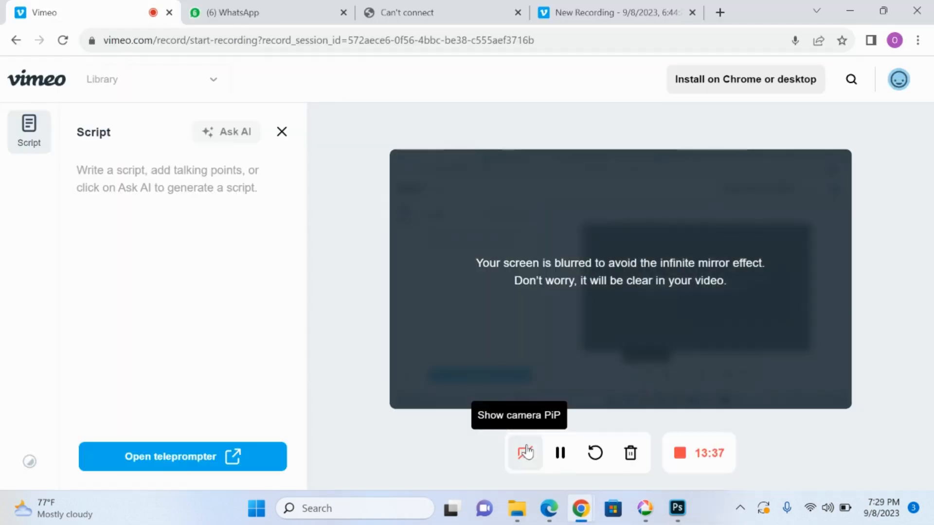
left_click(560, 453)
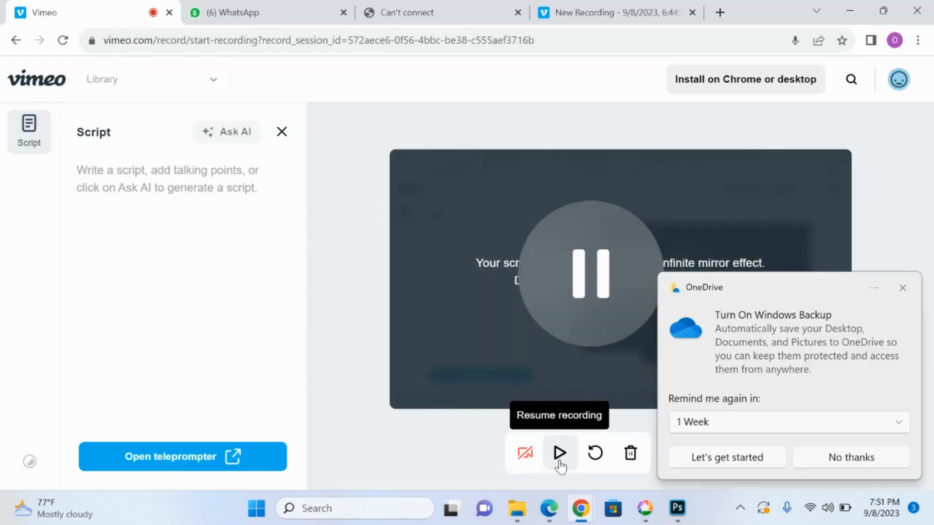
left_click(559, 453)
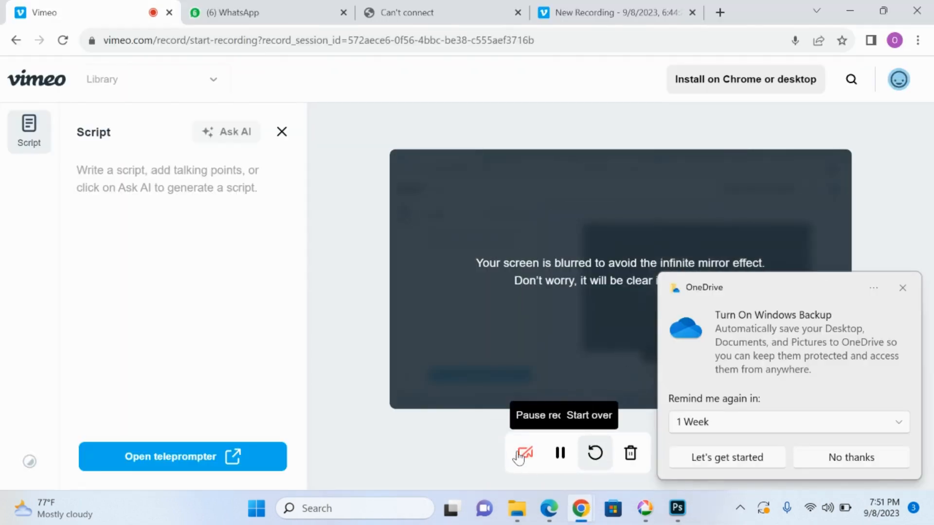
left_click(677, 508)
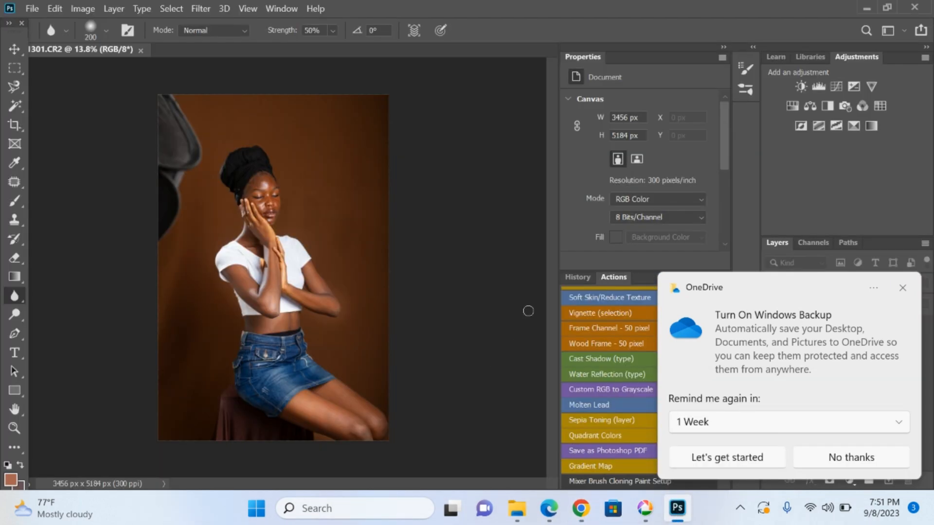
Dismiss the OneDrive notification and use the Patch tool to replace the dark studio equipment in the photo's upper-left corner with clean brown backdrop
left_click(903, 289)
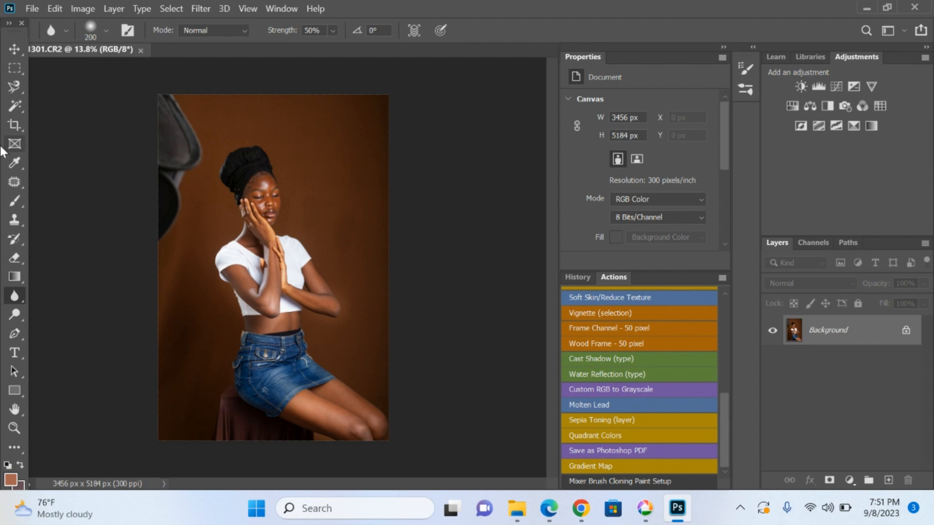
left_click(10, 184)
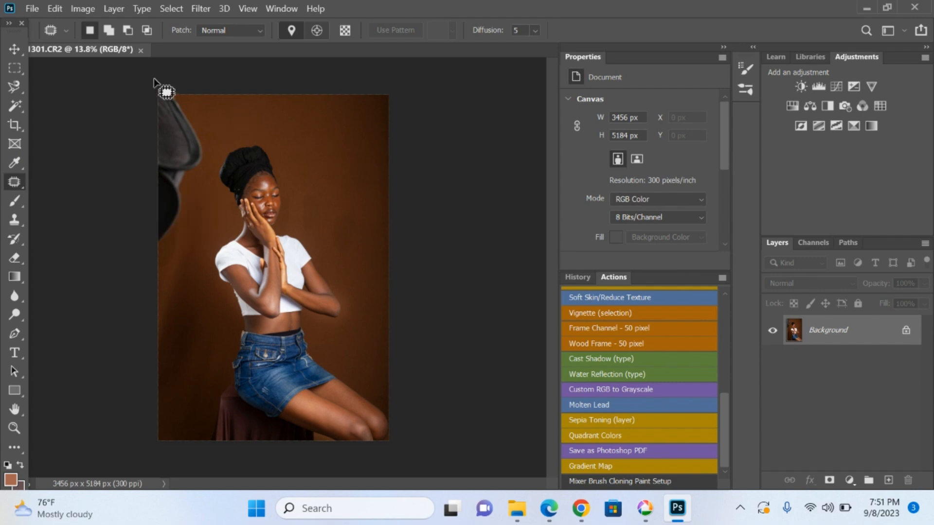
right_click(15, 187)
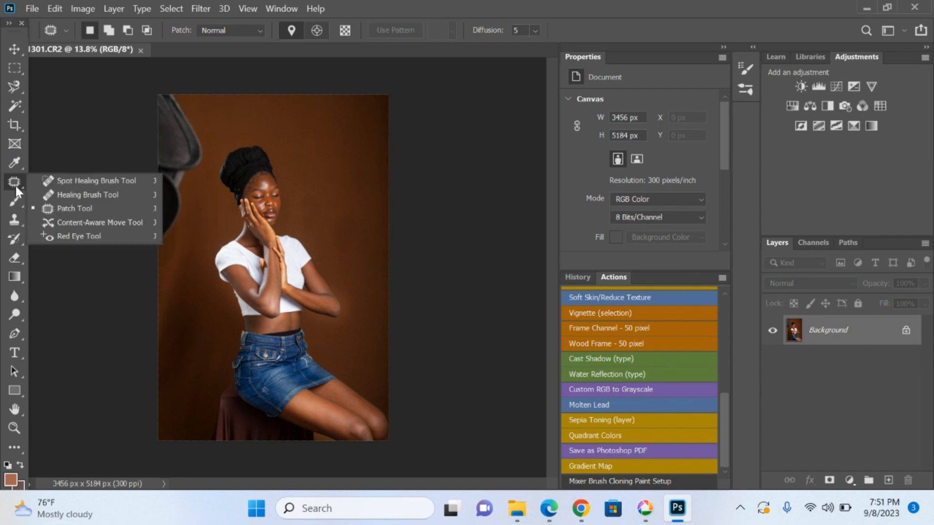
left_click(15, 187)
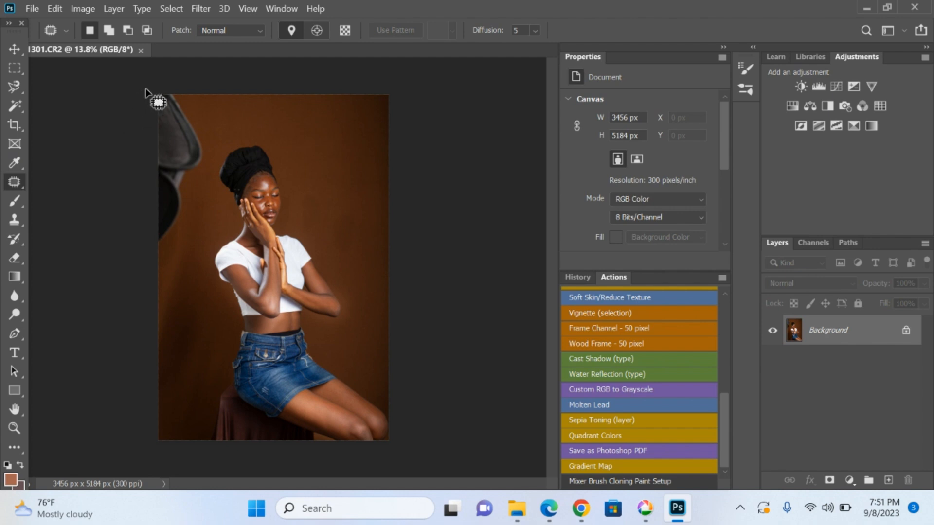
mouse_move(188, 107)
left_mouse_down()
mouse_move(206, 141)
mouse_move(206, 173)
mouse_move(173, 249)
mouse_move(156, 248)
mouse_move(155, 142)
mouse_move(171, 99)
mouse_move(175, 112)
mouse_move(164, 144)
mouse_move(147, 150)
mouse_move(152, 99)
left_mouse_up()
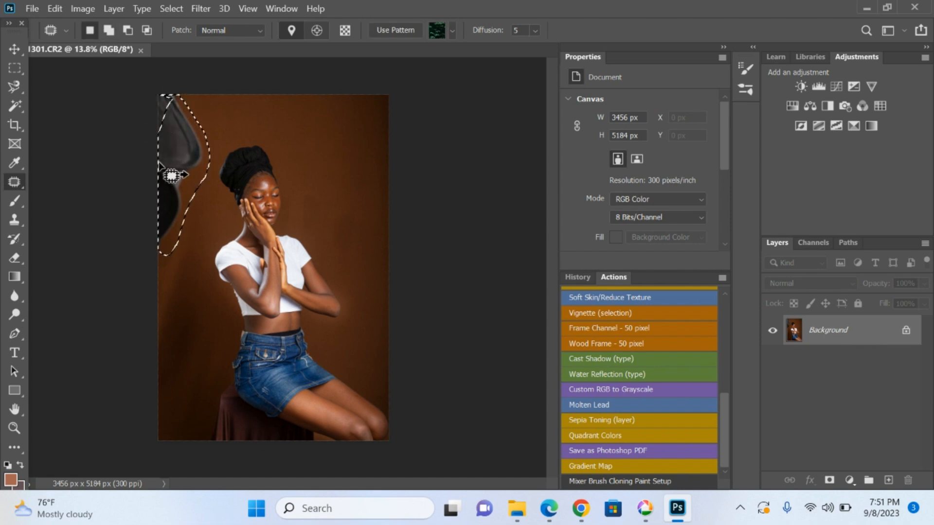
left_click_drag(163, 167, 354, 174)
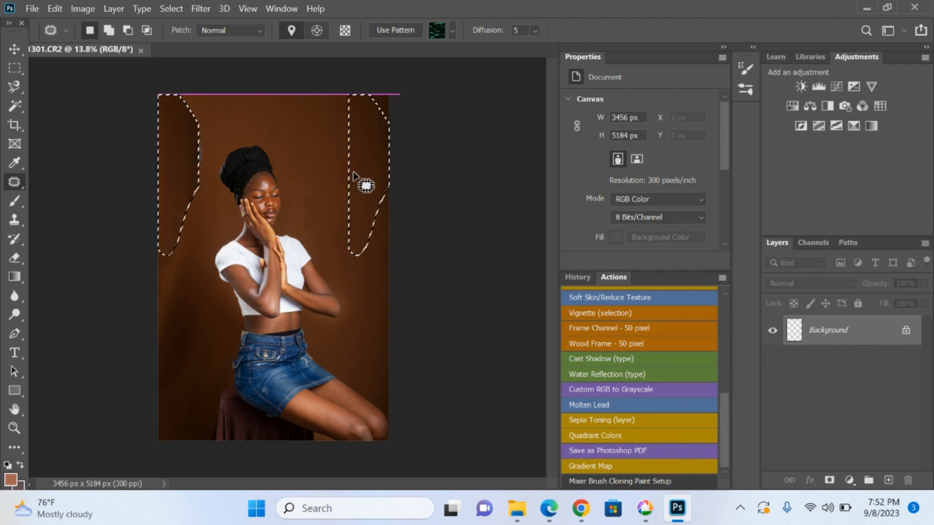
key("ctrl+d")
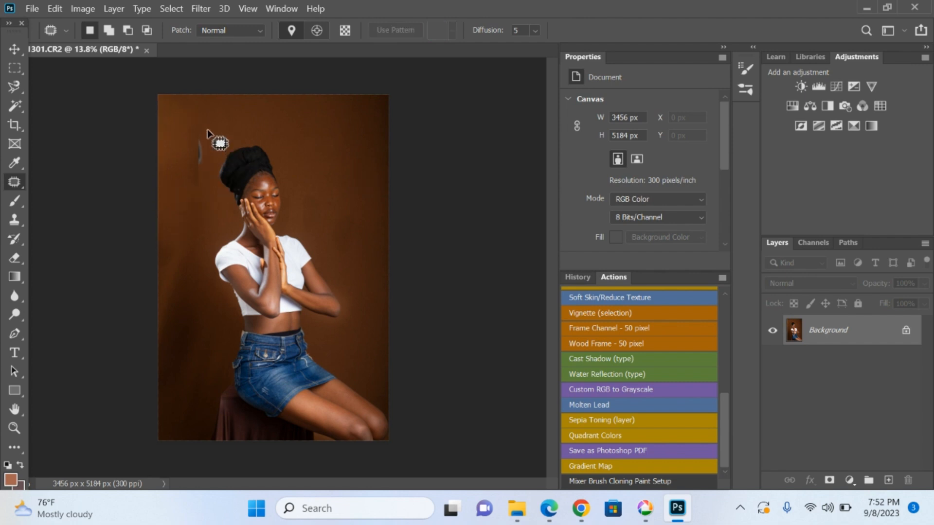
Patch the leftover edge mark on the backdrop beside the woman's headwrap with the clean area below it, and deselect
mouse_move(207, 129)
left_mouse_down()
mouse_move(185, 186)
mouse_move(214, 128)
left_mouse_up()
left_click_drag(199, 160, 188, 228)
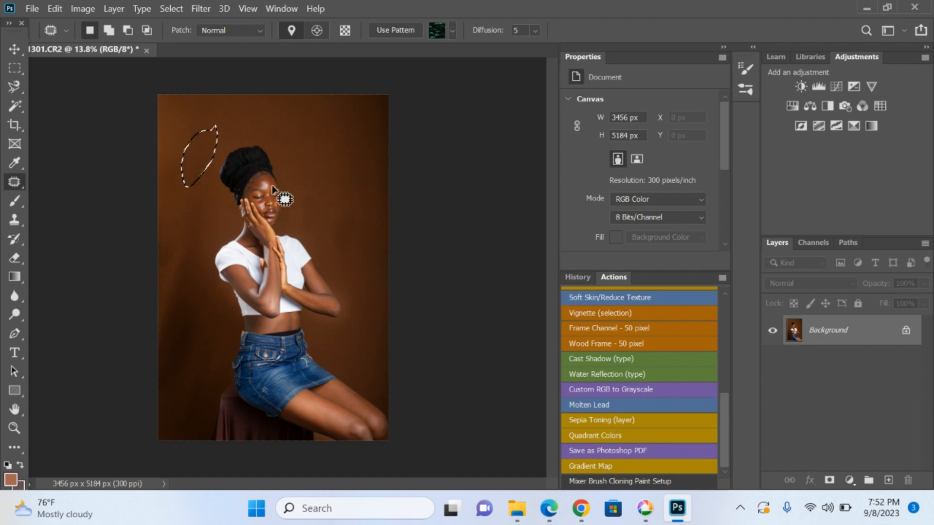
key("ctrl+d")
Crop the photo at a 4:5 (8:10) ratio around the woman, extending the frame to about 3759 px wide beyond the photo's left edge
left_click(15, 126)
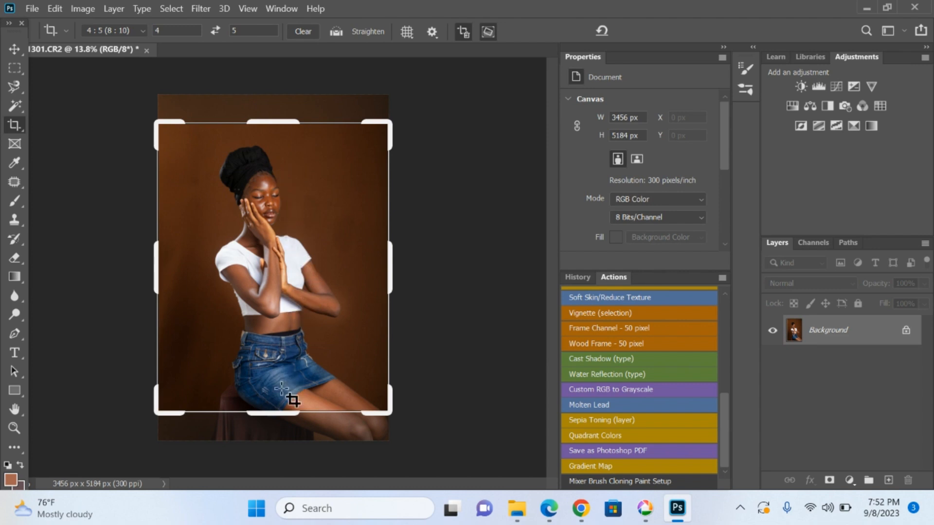
mouse_move(281, 413)
left_mouse_down()
mouse_move(281, 432)
mouse_move(286, 418)
left_mouse_up()
left_click_drag(324, 364, 329, 352)
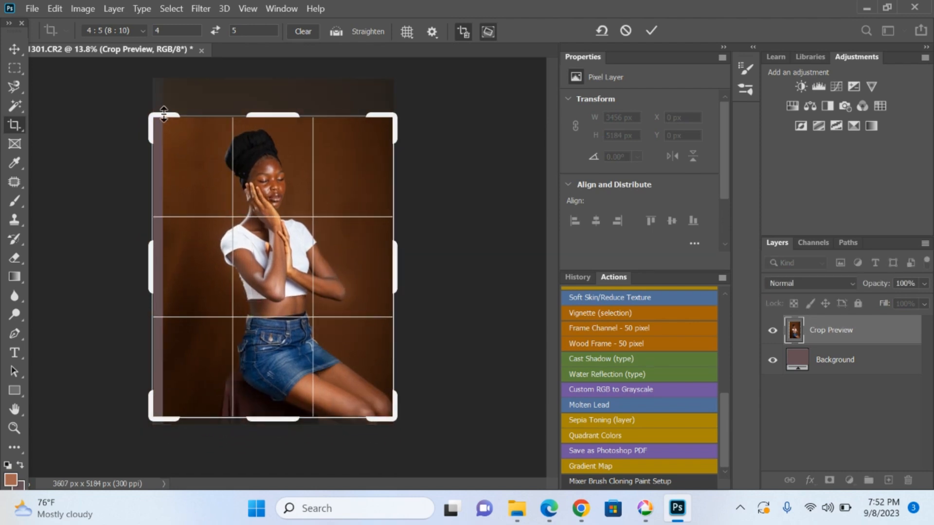
left_click_drag(165, 115, 163, 77)
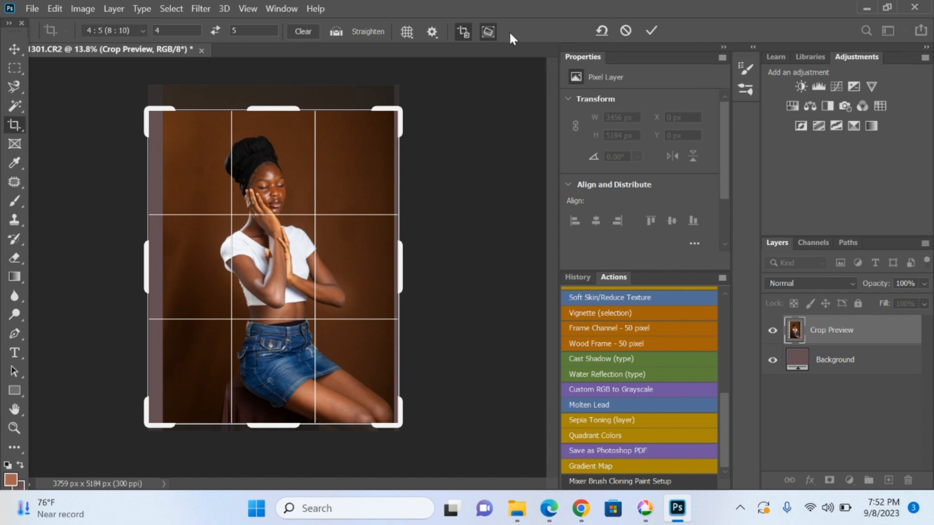
left_click(656, 32)
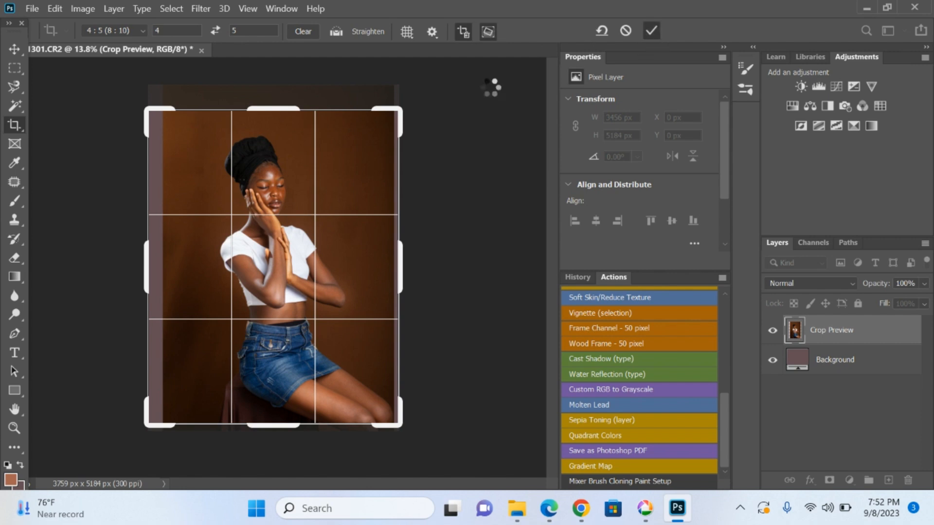